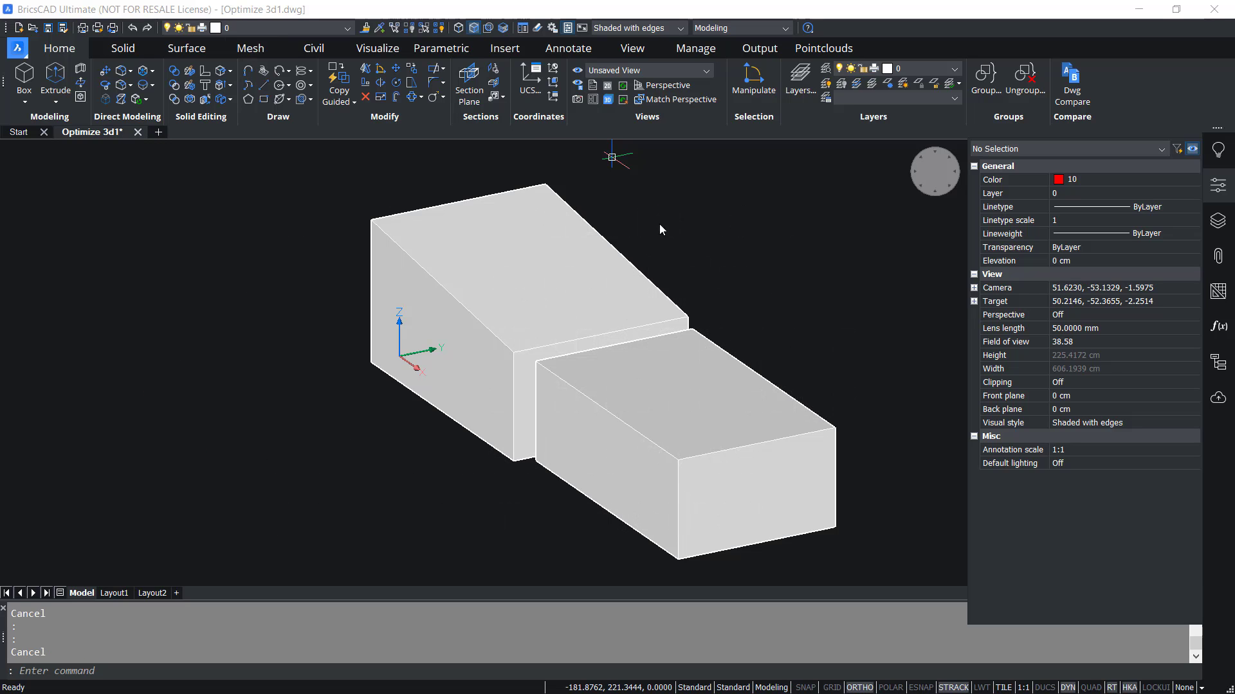
# Select the taller box's sloped top face to check its slope, then clear the selection.
pyautogui.click(712, 254)
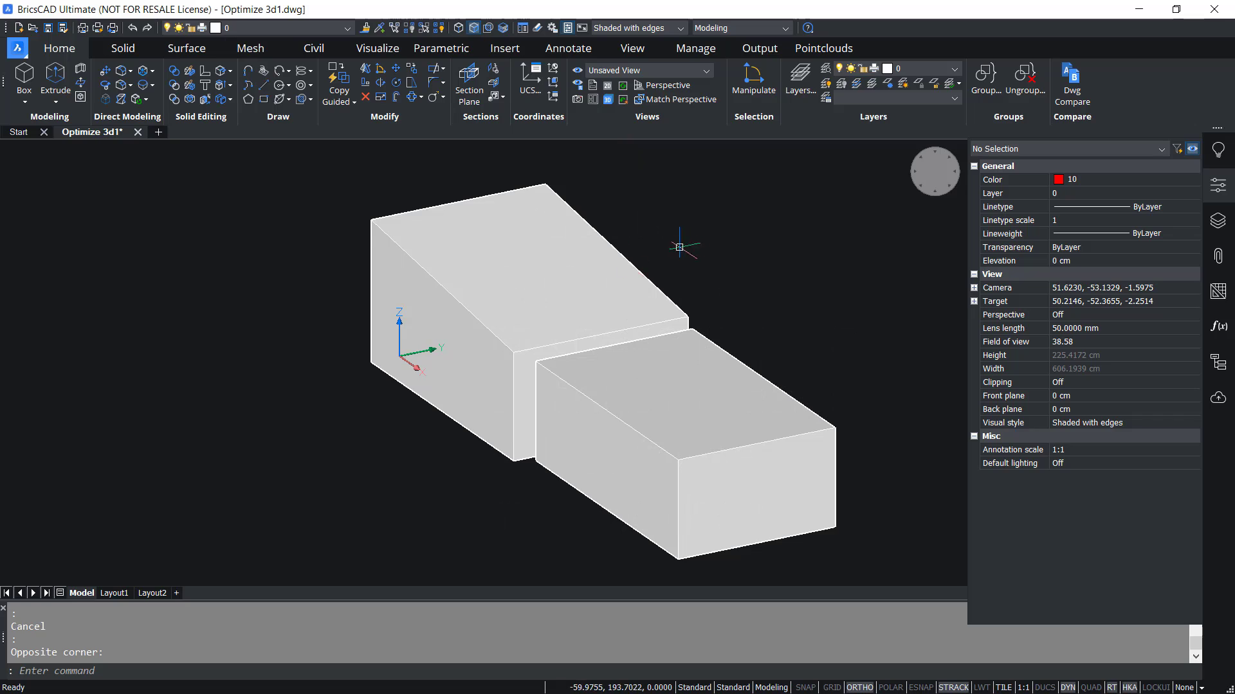
pyautogui.click(554, 284)
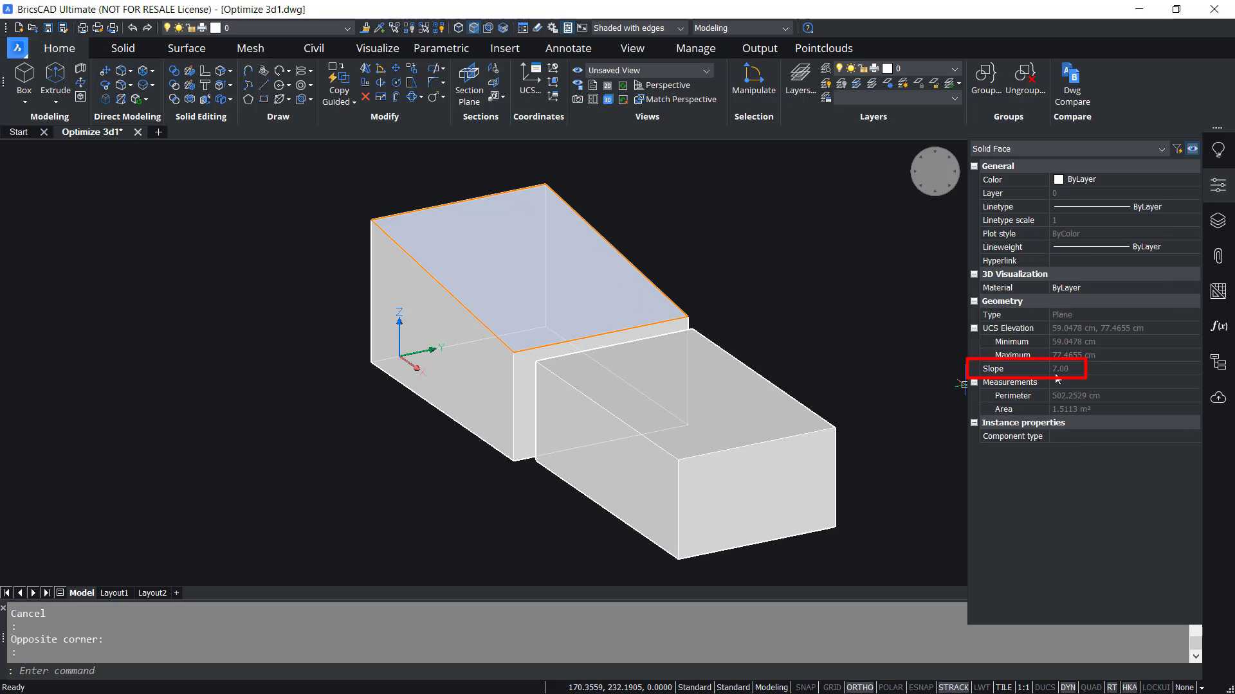
pyautogui.press('Escape')
# Orbit, zoom and pan in on the gap to inspect the 10 and 5 offset dimensions.
pyautogui.keyDown('shift'); pyautogui.moveTo(649, 386); pyautogui.dragTo(482, 386, button='middle'); pyautogui.keyUp('shift')
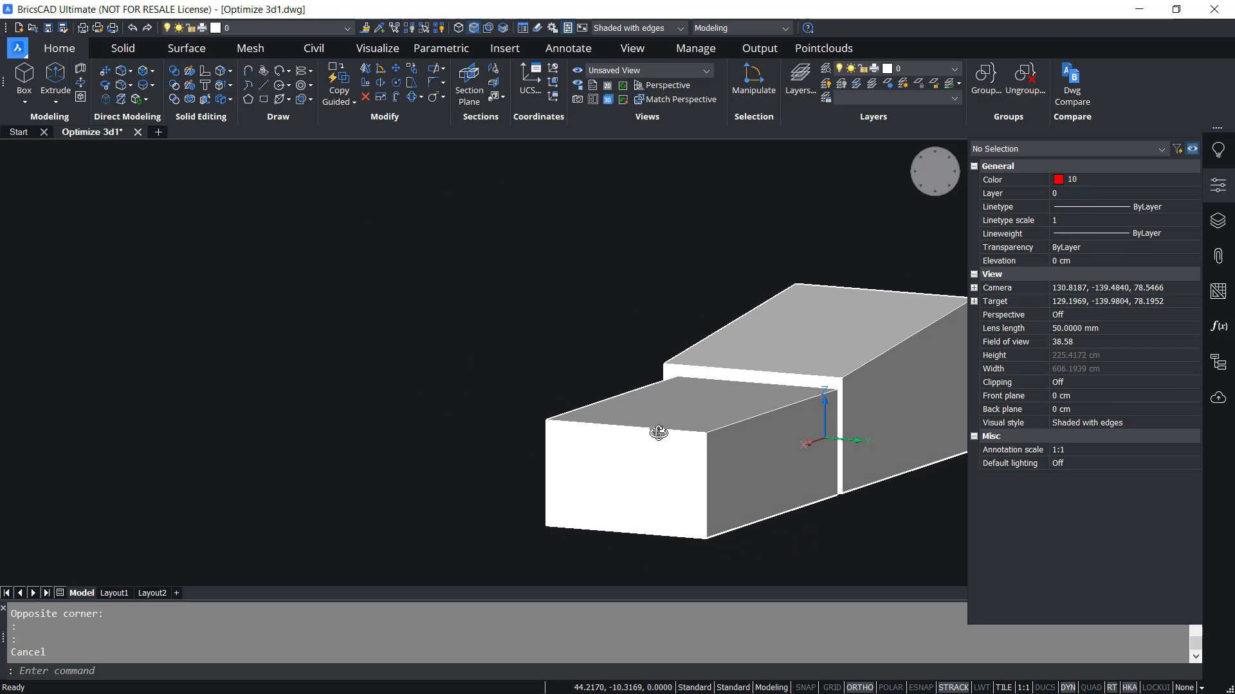
pyautogui.moveTo(657, 432)
pyautogui.keyDown('shift'); pyautogui.mouseDown(button='middle')
pyautogui.moveTo(519, 407)
pyautogui.moveTo(642, 449)
pyautogui.mouseUp(button='middle'); pyautogui.keyUp('shift')
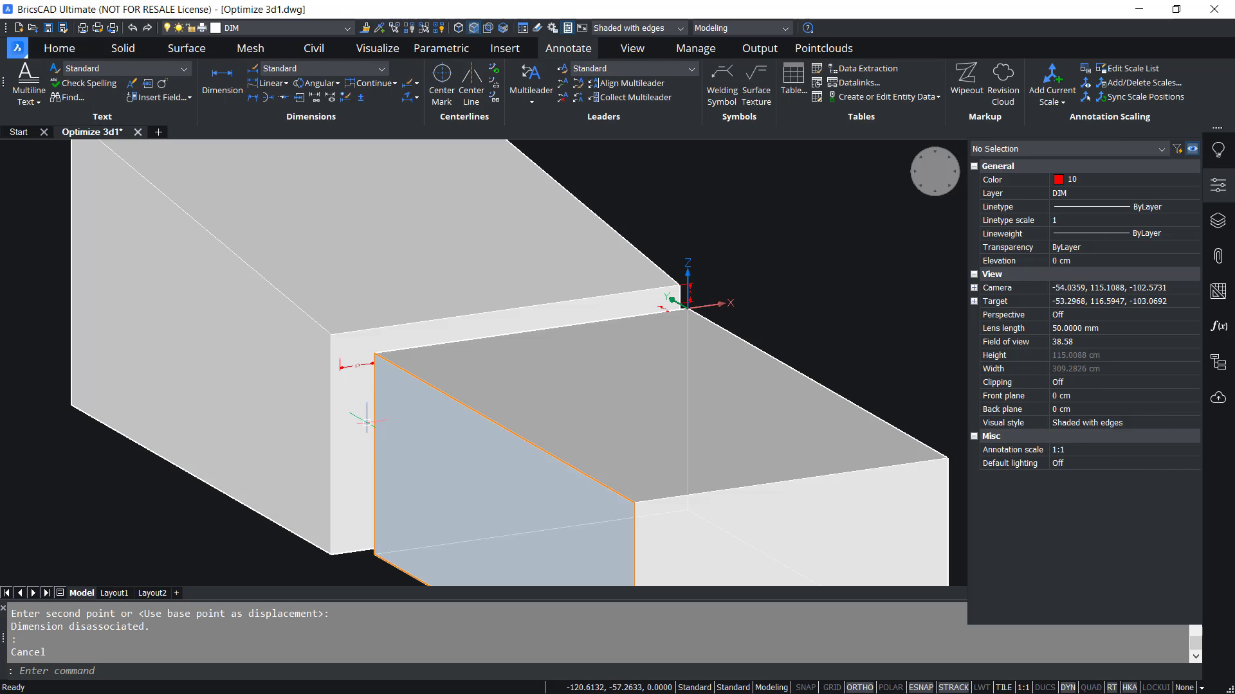
pyautogui.scroll(5, 365, 412)
pyautogui.moveTo(420, 400); pyautogui.dragTo(451, 531, button='middle')
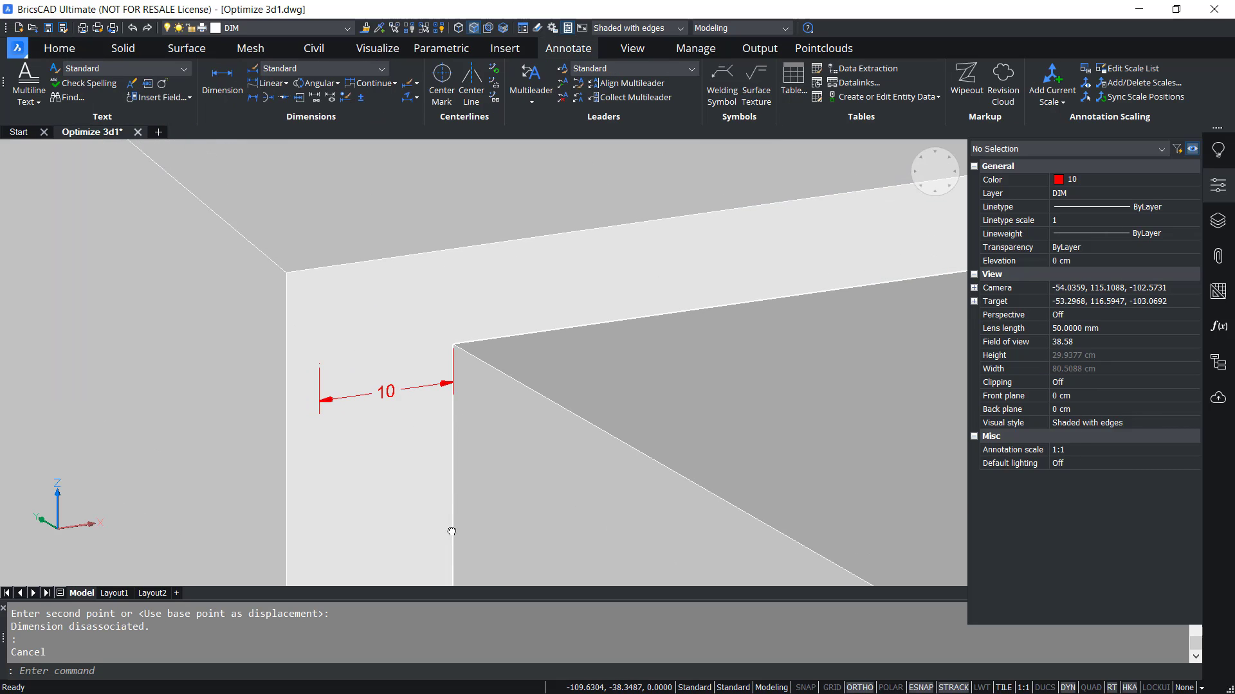
pyautogui.keyDown('shift'); pyautogui.moveTo(250, 476); pyautogui.dragTo(492, 397, button='middle'); pyautogui.keyUp('shift')
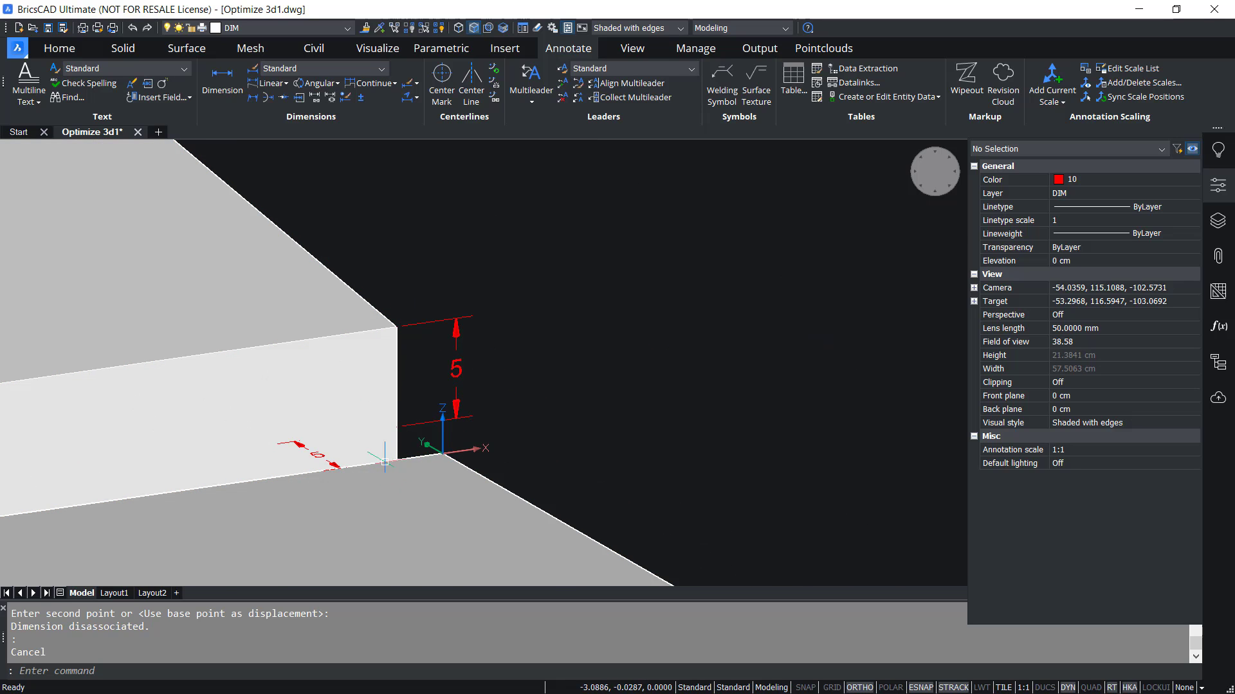
pyautogui.scroll(-4, 559, 326)
pyautogui.keyDown('shift'); pyautogui.moveTo(559, 326); pyautogui.dragTo(496, 463, button='middle'); pyautogui.keyUp('shift')
pyautogui.scroll(4, 425, 408)
pyautogui.keyDown('shift'); pyautogui.moveTo(470, 381); pyautogui.dragTo(489, 376, button='middle'); pyautogui.keyUp('shift')
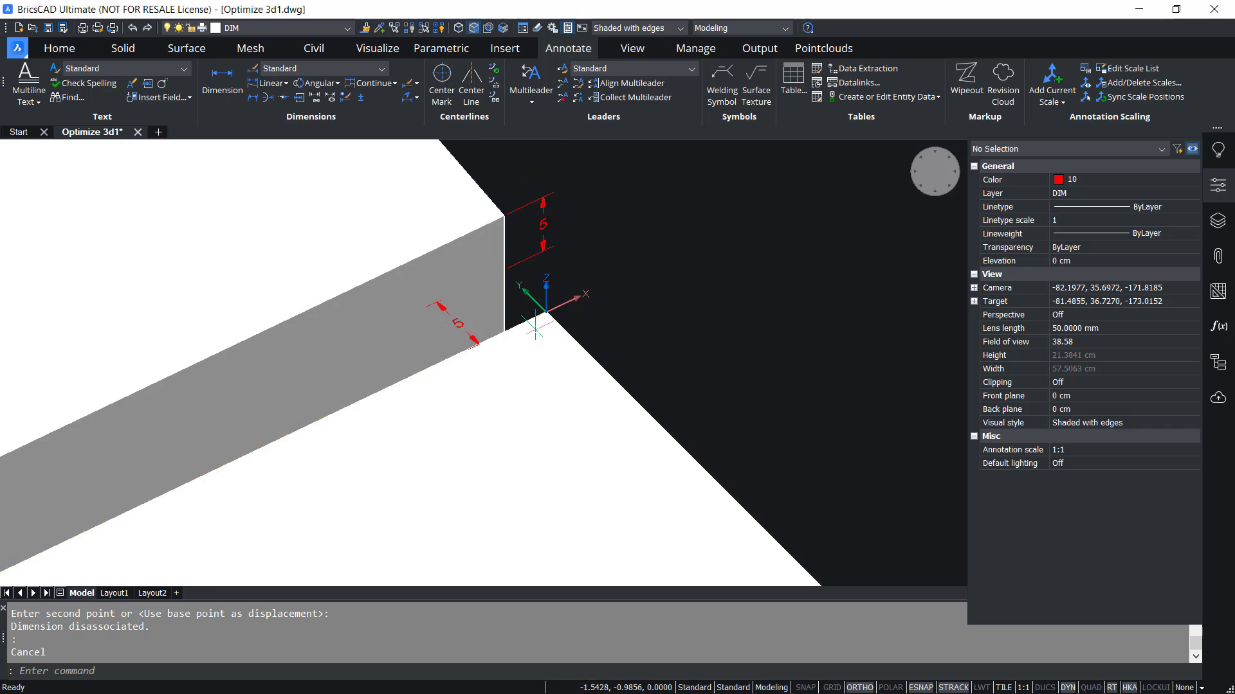
pyautogui.scroll(-3, 534, 328)
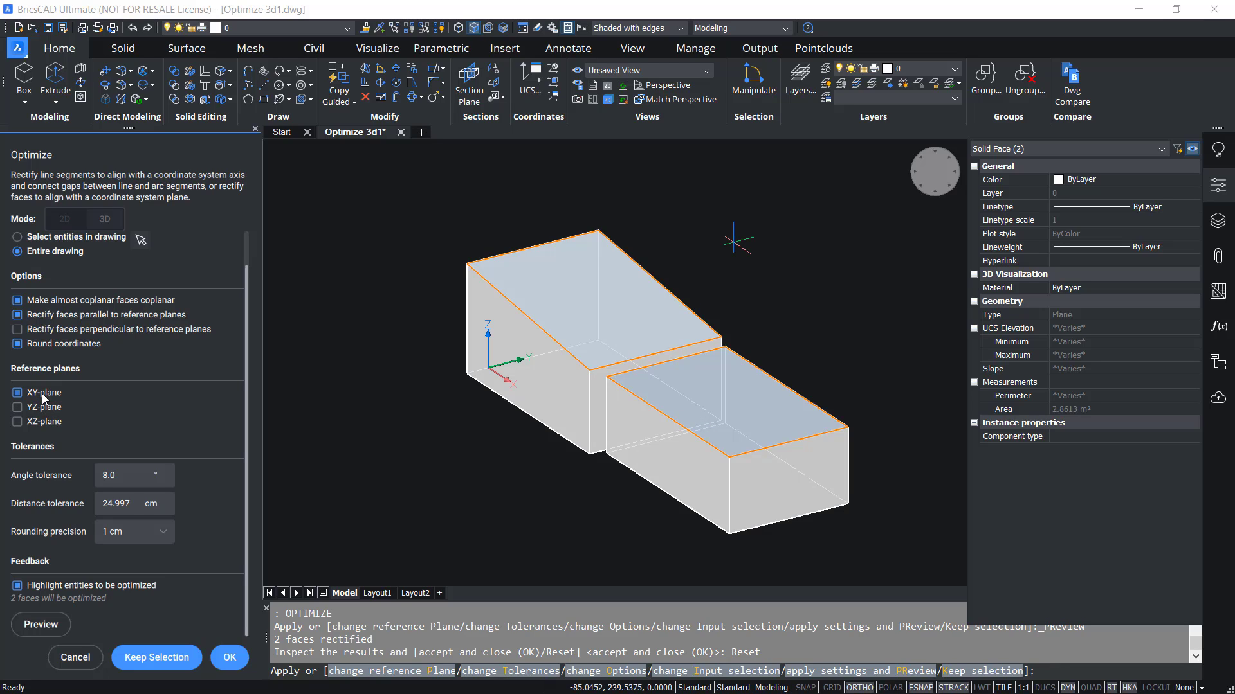
# Toggle perpendicular-face rectification and restrict the optimization to the two selected boxes.
pyautogui.click(17, 329)
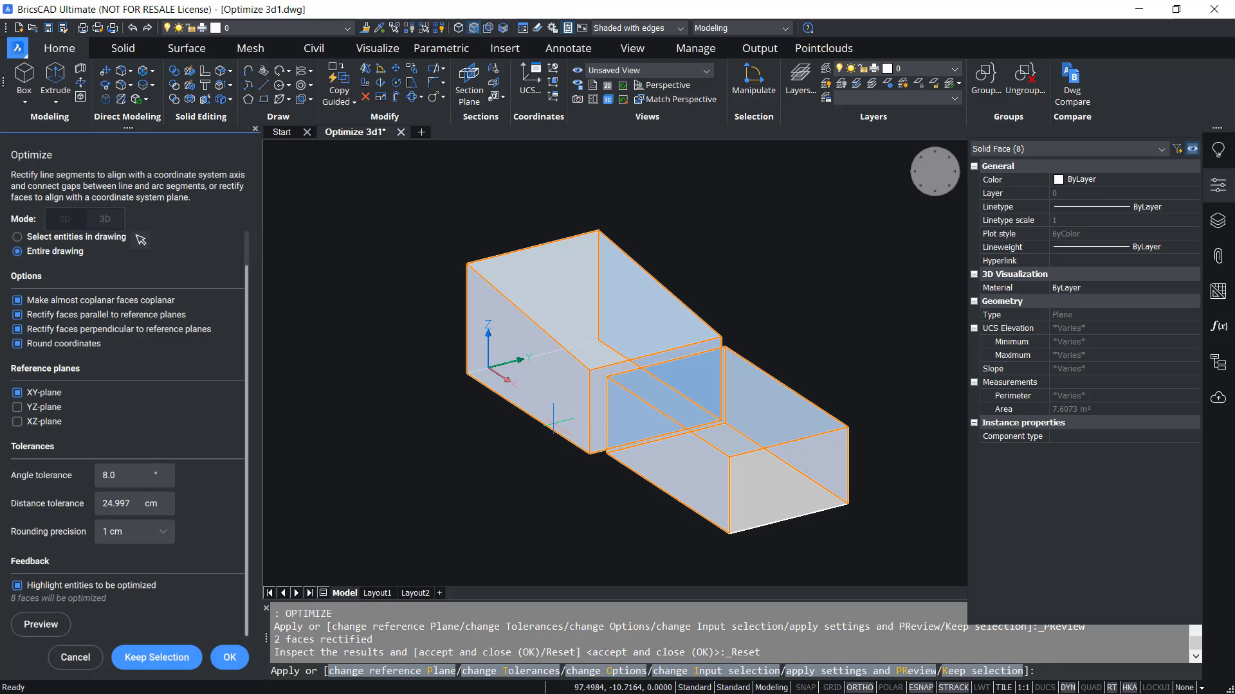
pyautogui.click(648, 297)
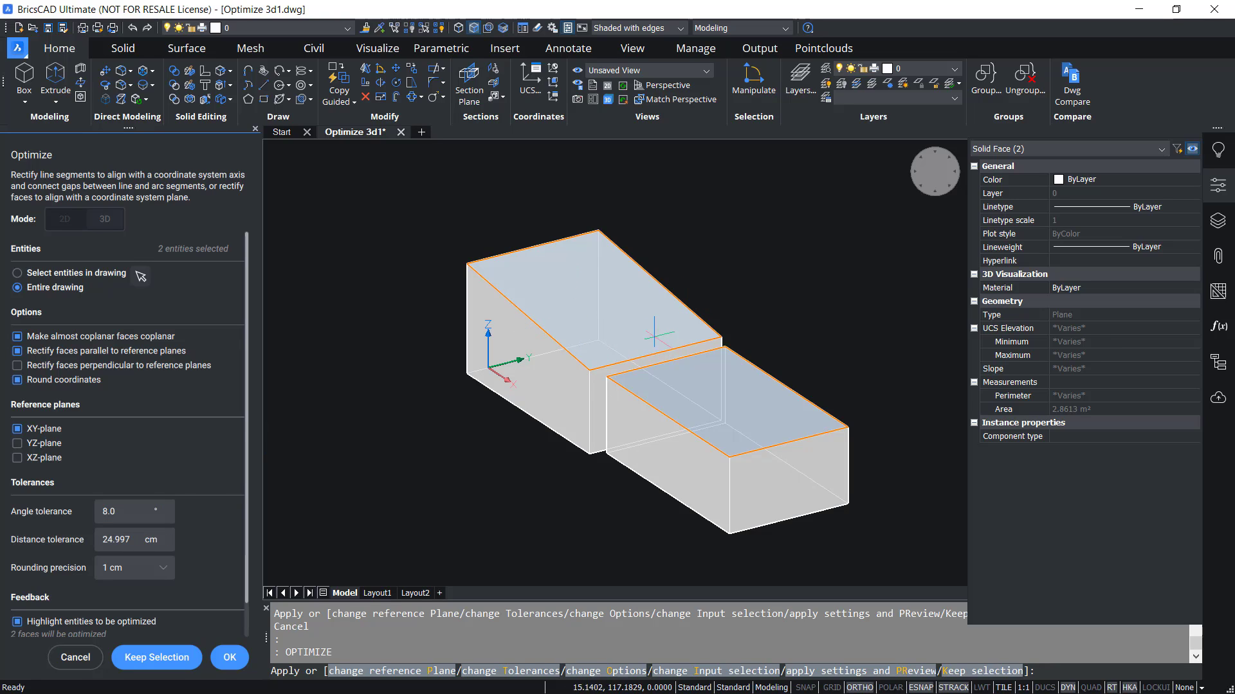
pyautogui.click(129, 514)
# Set distance tolerance to 3, preview and reset, then apply the rectification with OK.
pyautogui.doubleClick(134, 540)
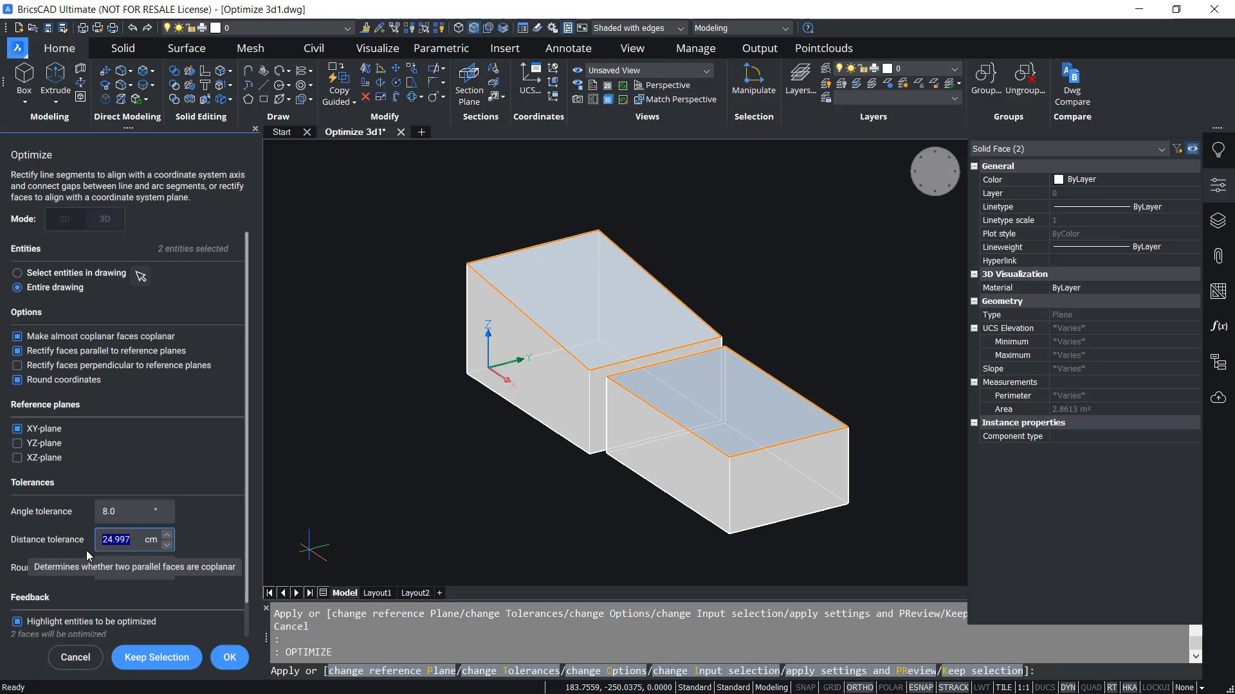
pyautogui.write('3')
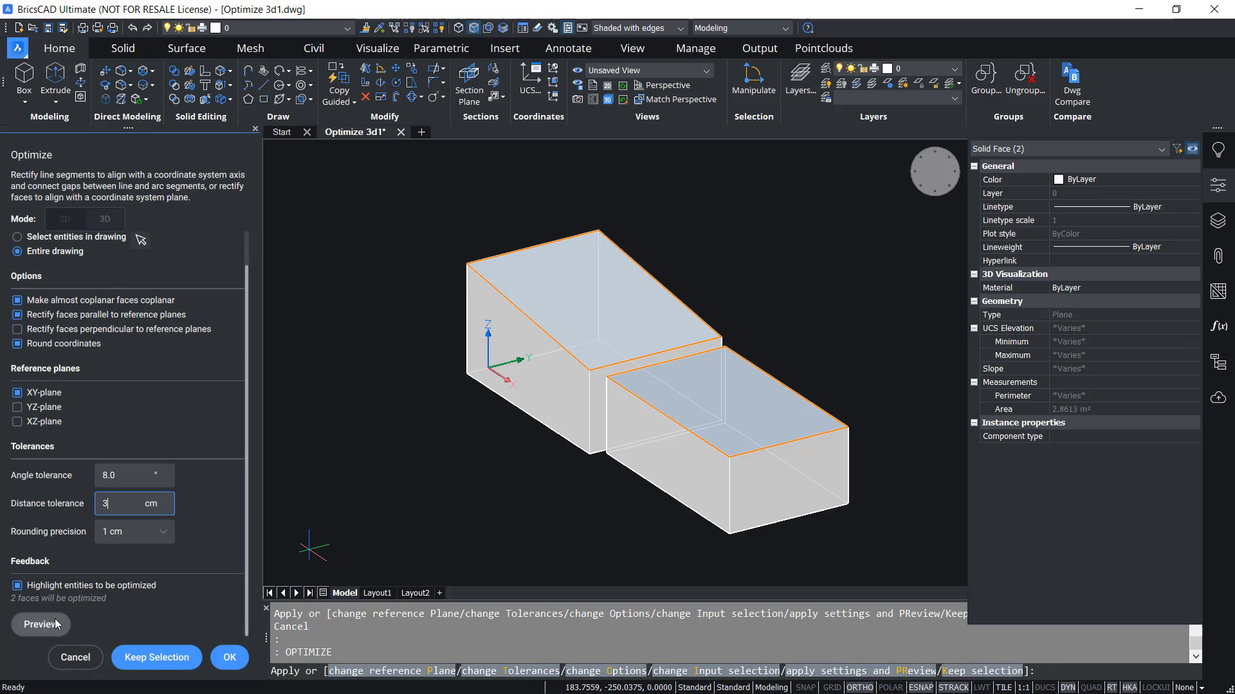
pyautogui.click(57, 624)
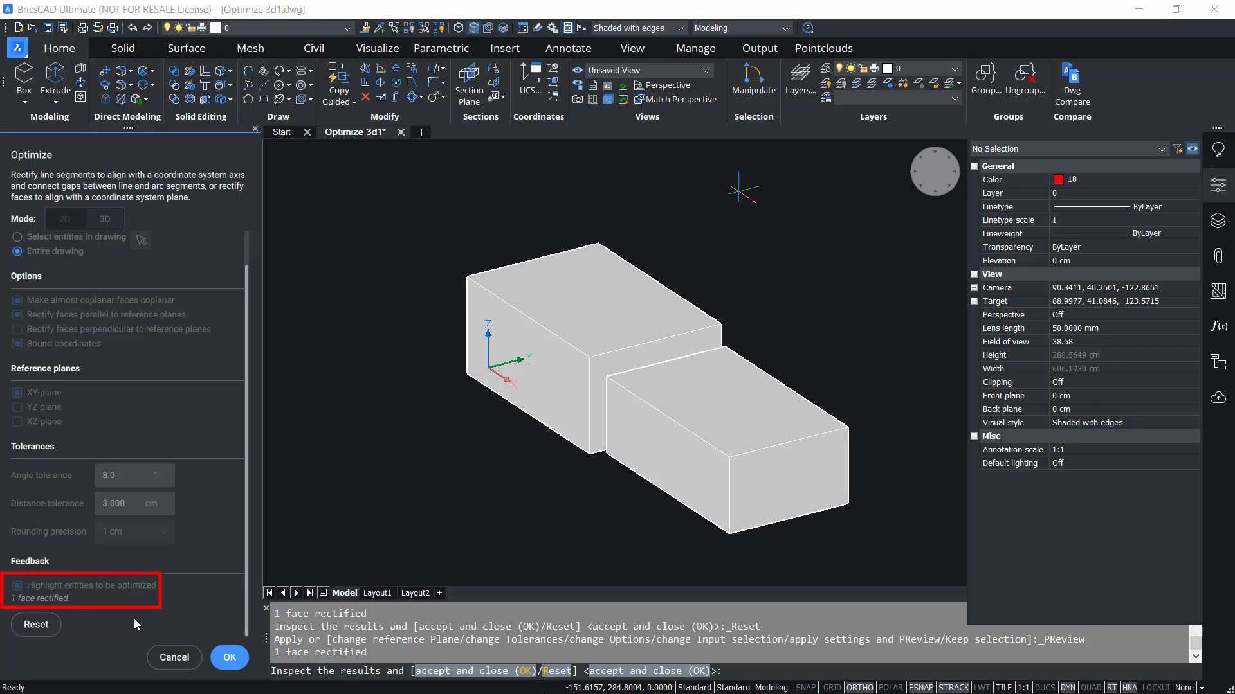
pyautogui.click(34, 624)
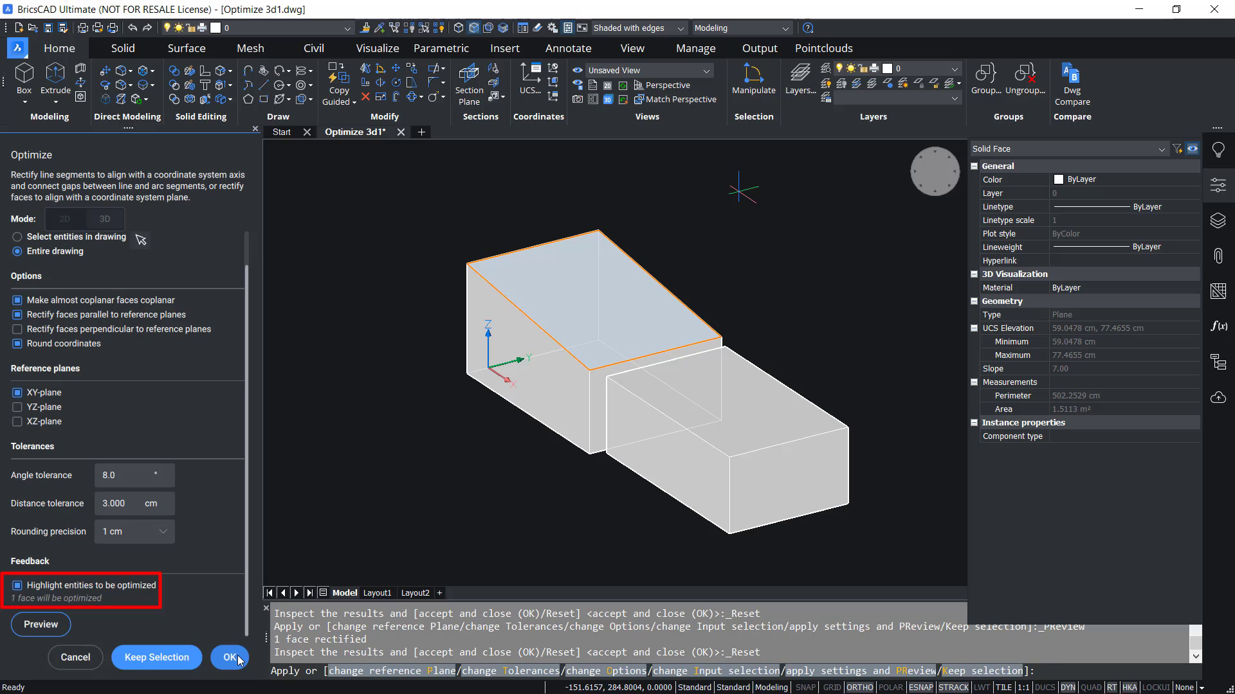
pyautogui.click(230, 657)
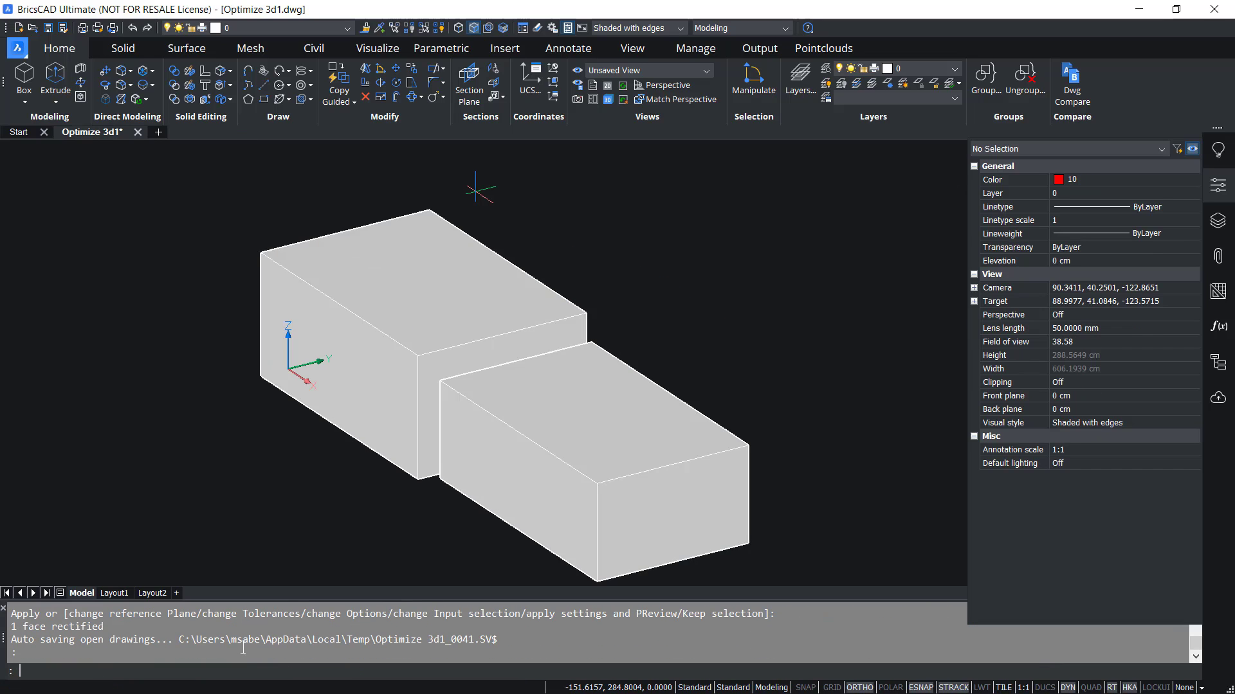
pyautogui.press('Return')
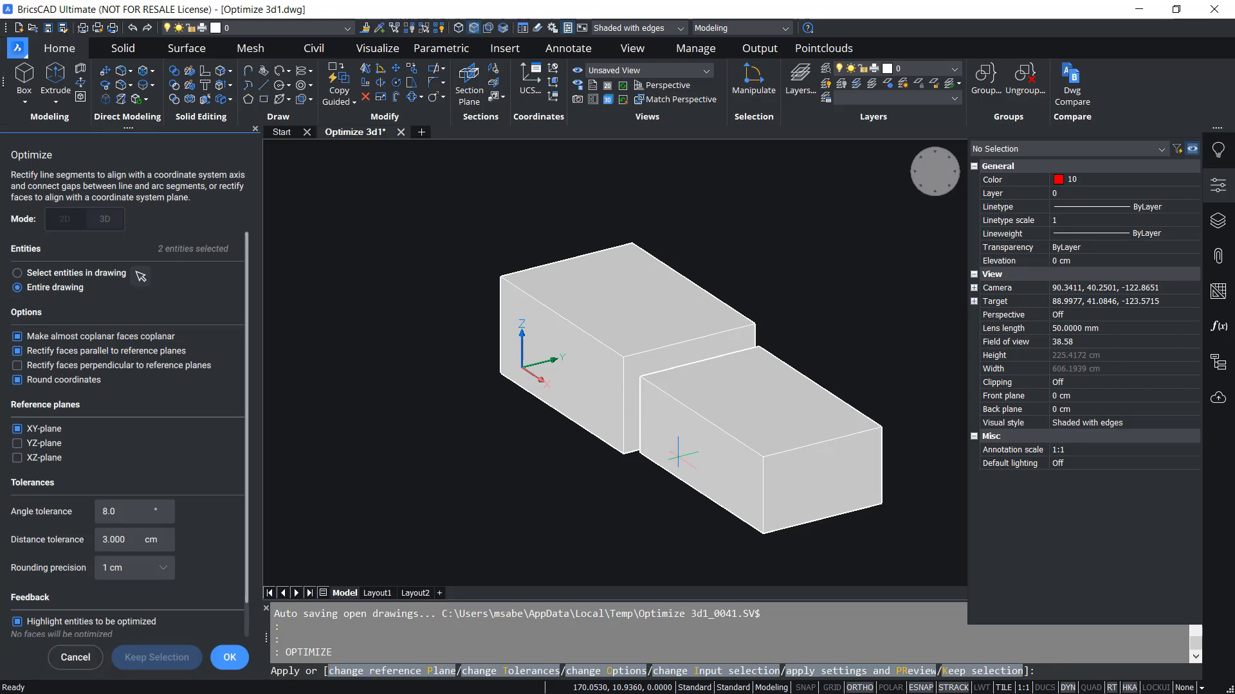
# Bring the two boxes into view and add the XZ-plane as a reference plane.
pyautogui.keyDown('shift'); pyautogui.moveTo(662, 421); pyautogui.dragTo(627, 419, button='middle'); pyautogui.keyUp('shift')
pyautogui.scroll(2, 634, 398)
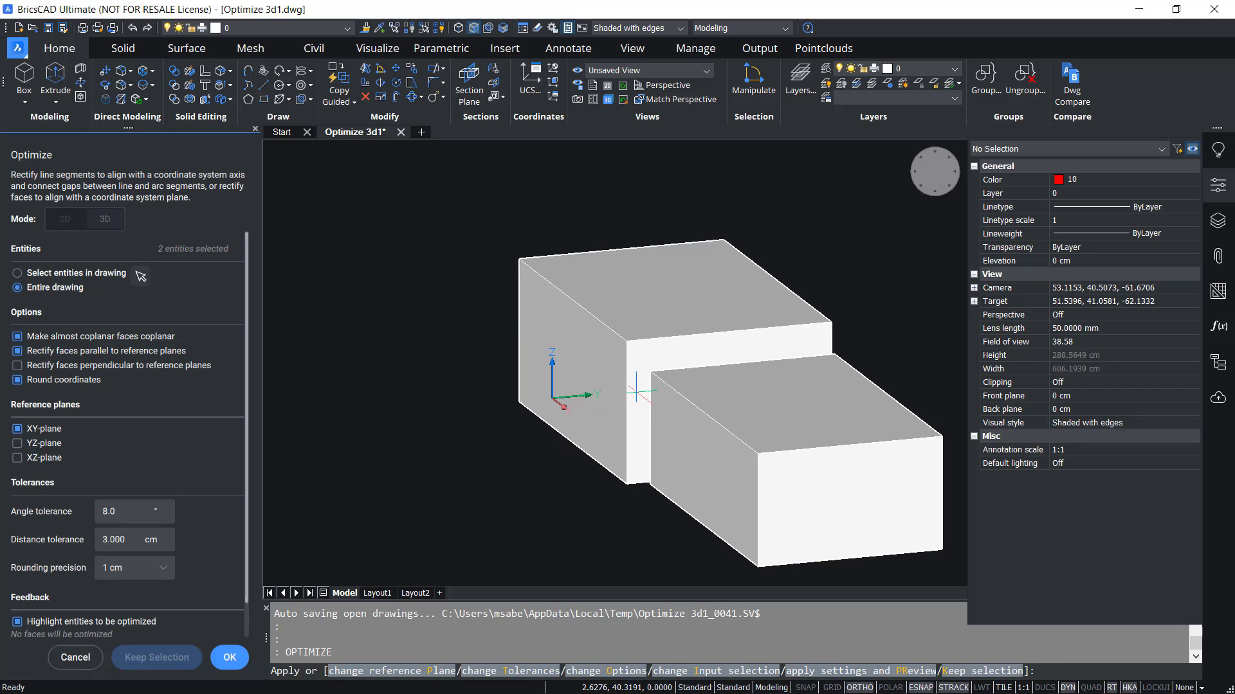
pyautogui.keyDown('shift'); pyautogui.moveTo(617, 450); pyautogui.dragTo(652, 455, button='middle'); pyautogui.keyUp('shift')
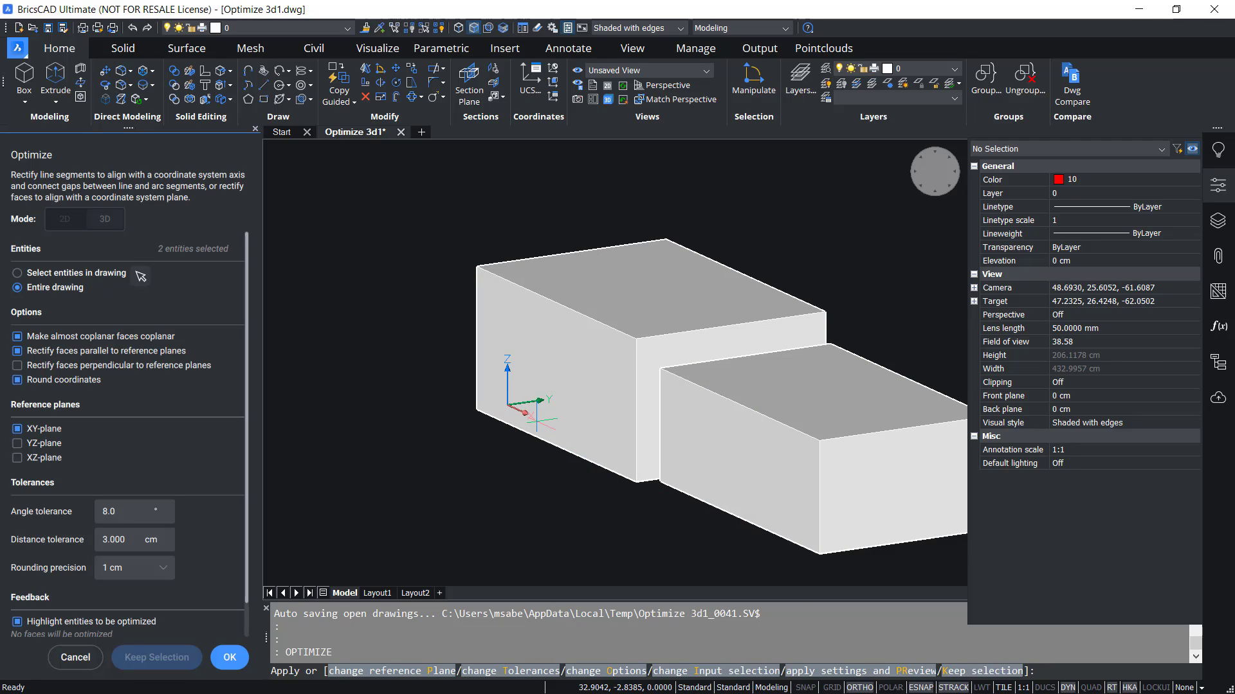
pyautogui.click(18, 463)
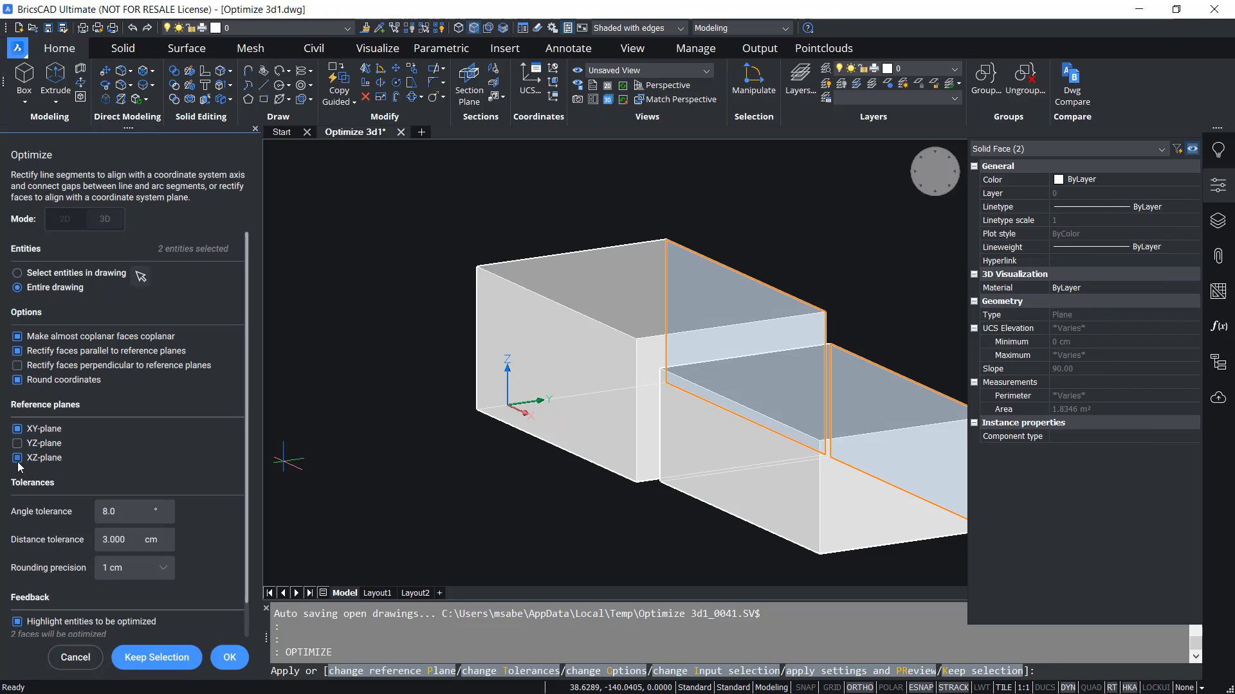
# Set distance tolerance to 11 and preview the 4-face rectification against the XZ-plane.
pyautogui.doubleClick(126, 538)
pyautogui.write('10')
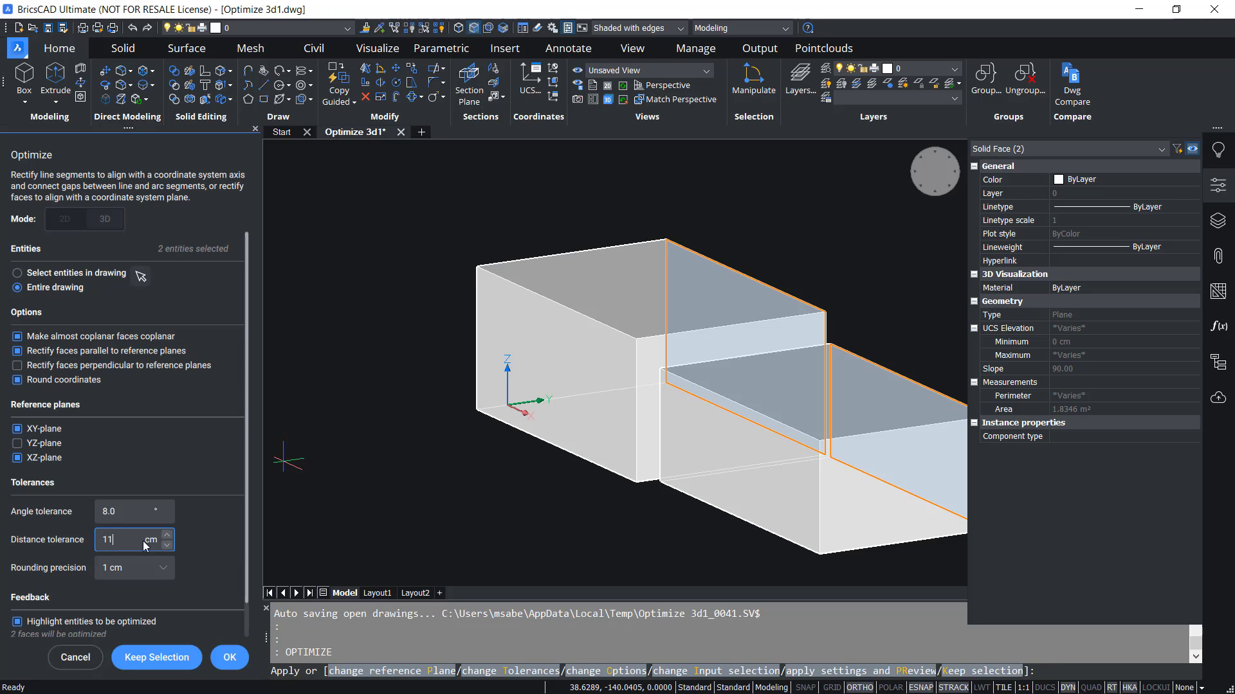
pyautogui.click(134, 513)
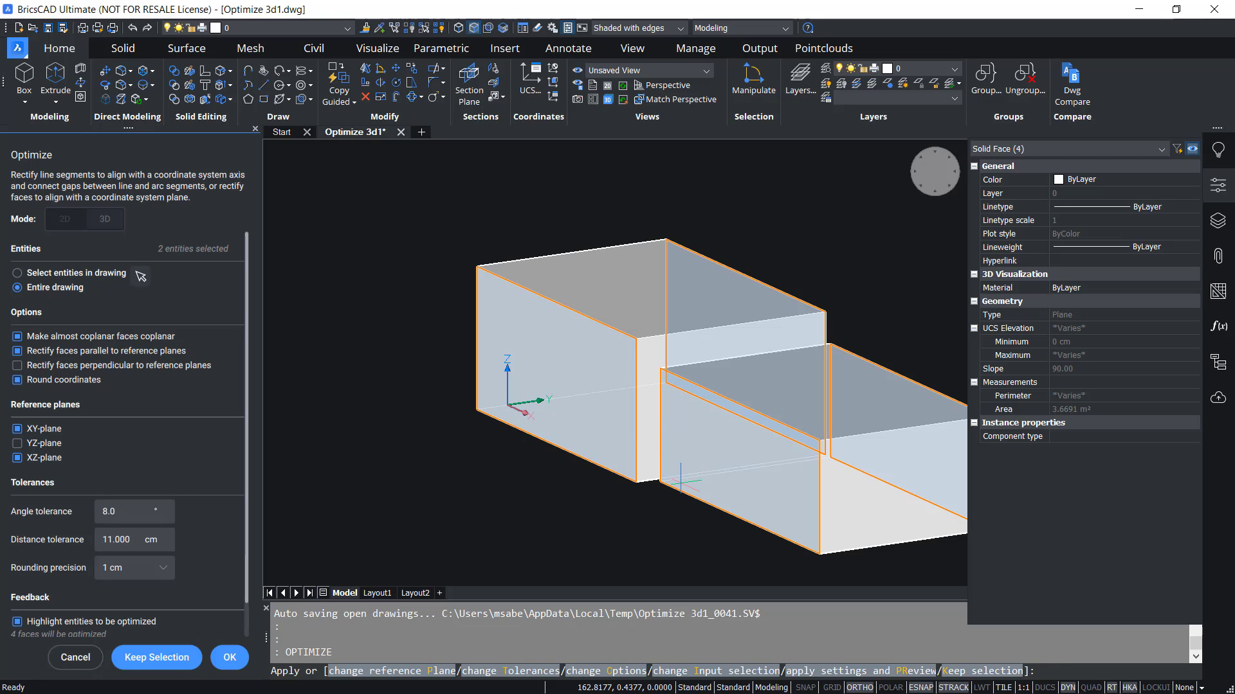
pyautogui.scroll(-1, 33, 397)
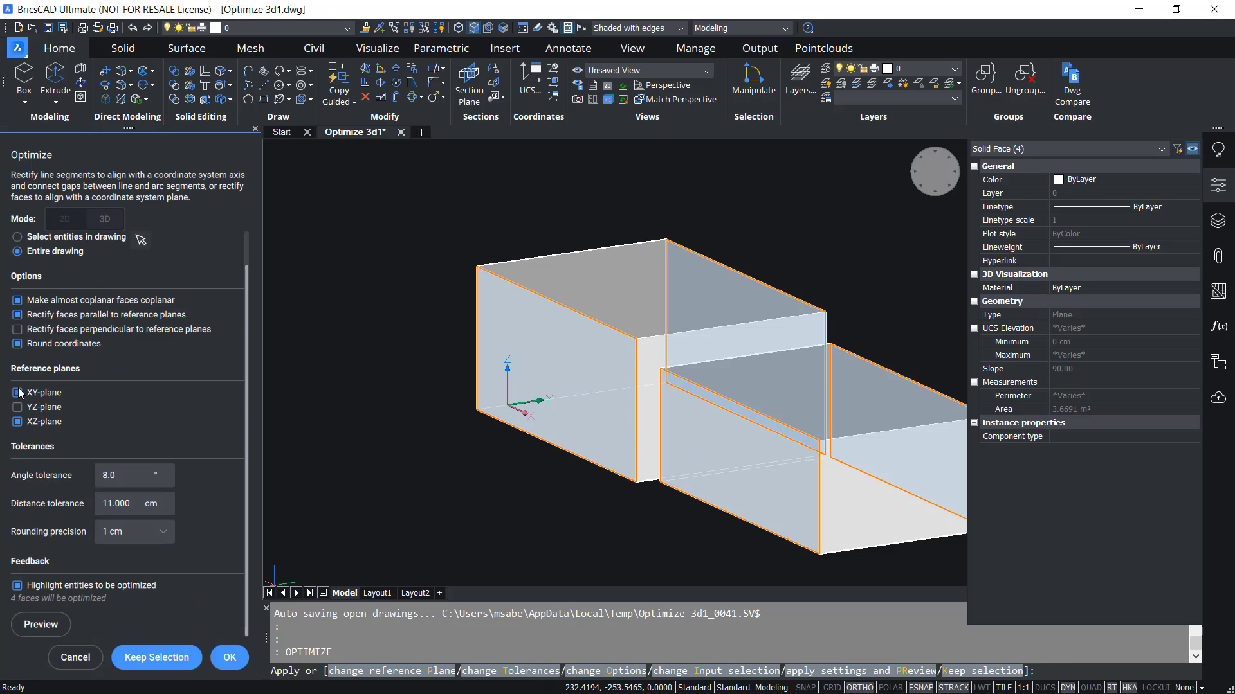
pyautogui.click(33, 627)
pyautogui.moveTo(746, 461)
pyautogui.keyDown('shift'); pyautogui.mouseDown(button='middle')
pyautogui.moveTo(670, 463)
pyautogui.moveTo(650, 447)
pyautogui.moveTo(740, 476)
pyautogui.mouseUp(button='middle'); pyautogui.keyUp('shift')
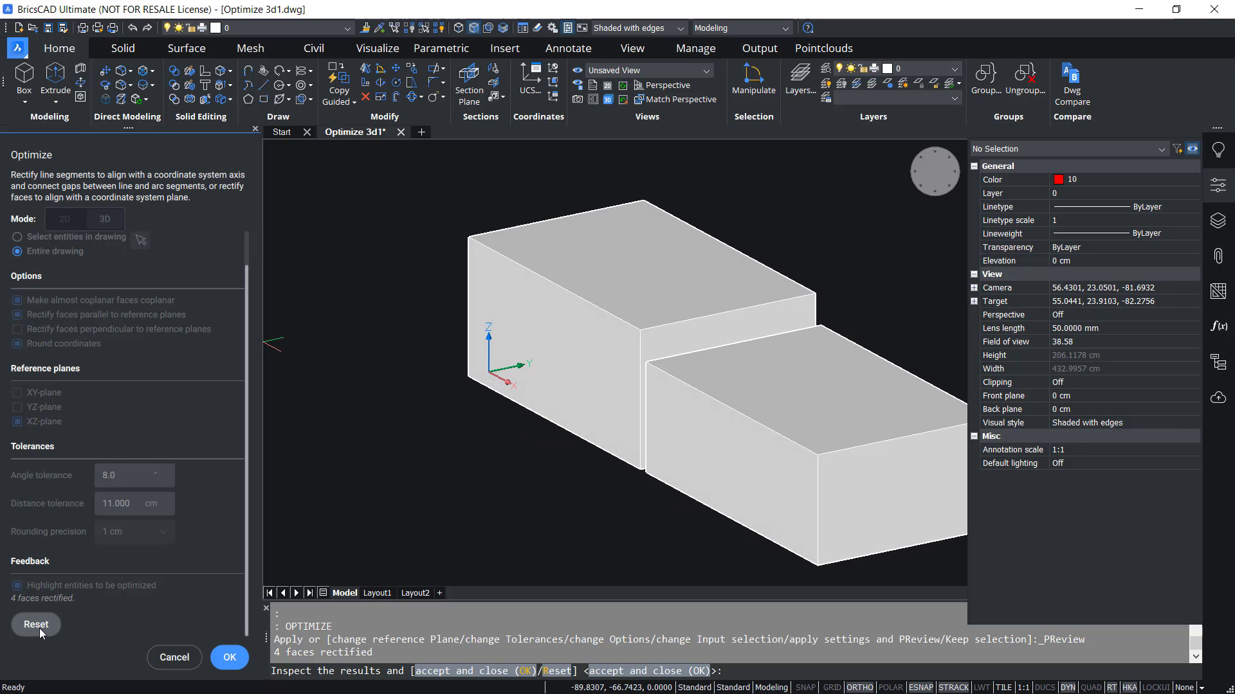
# Reset the preview, add the XY-plane as a reference plane, and select the tolerance value.
pyautogui.click(36, 625)
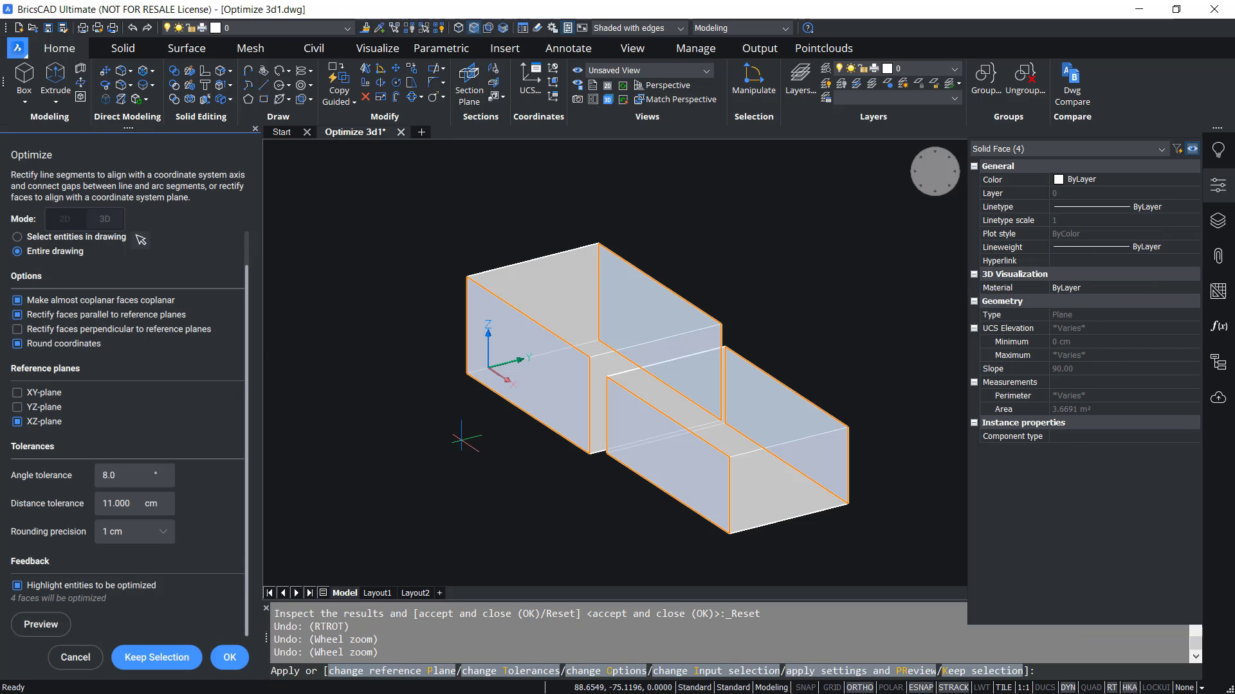
pyautogui.click(17, 393)
pyautogui.click(115, 505)
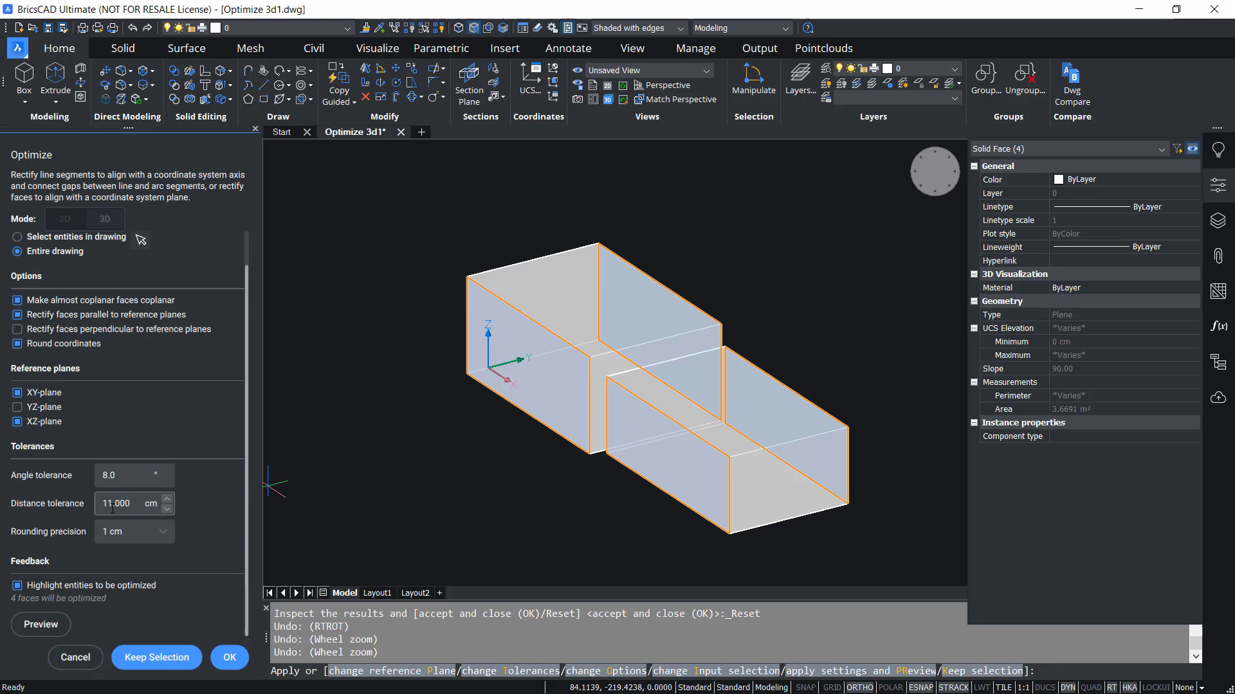
pyautogui.moveTo(113, 504); pyautogui.dragTo(102, 508)
# Set distance tolerance to 15 cm and preview the six-face rectification of the two boxes.
pyautogui.write('15')
pyautogui.press('Return')
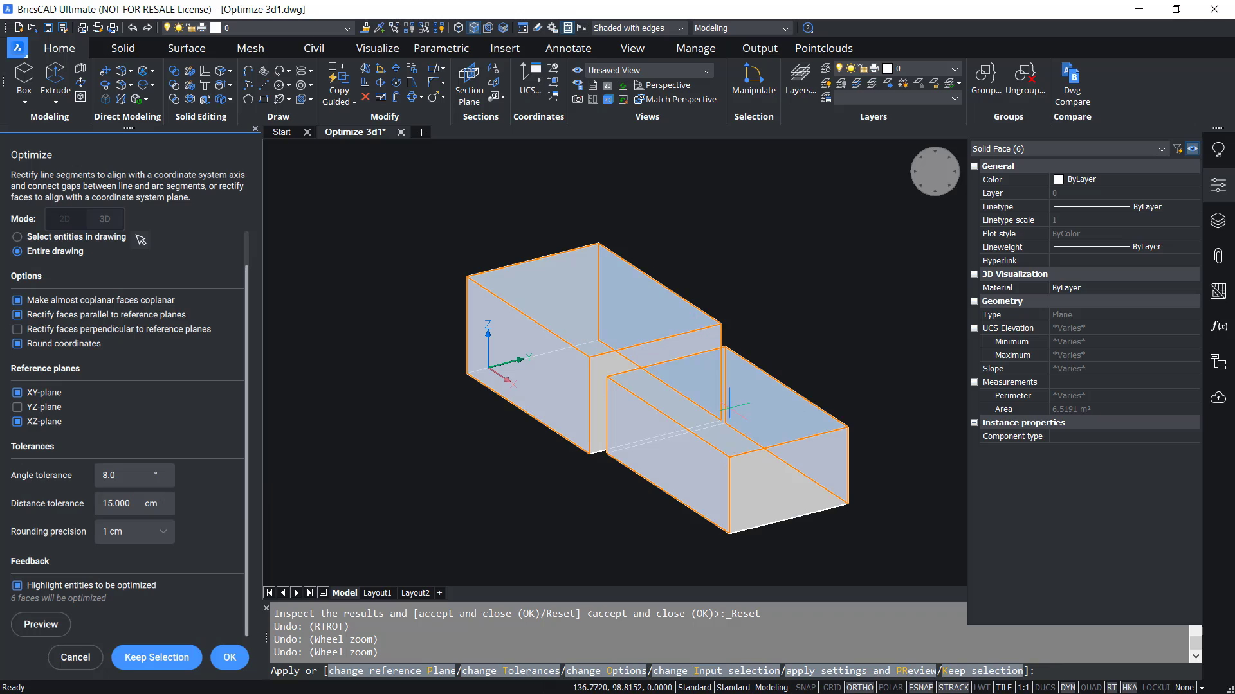
pyautogui.click(51, 622)
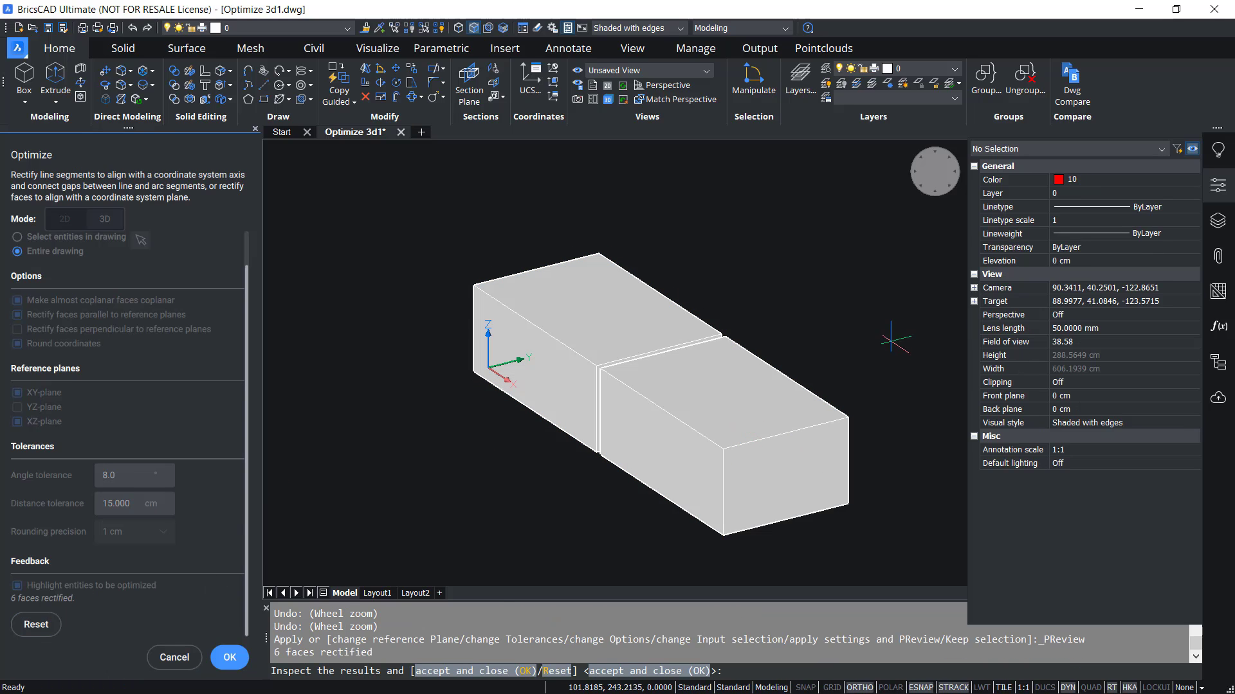
# Inspect the previewed alignment from several angles and accept the optimization.
pyautogui.keyDown('shift'); pyautogui.moveTo(894, 335); pyautogui.dragTo(764, 437, button='middle'); pyautogui.keyUp('shift')
pyautogui.keyDown('shift'); pyautogui.moveTo(722, 452); pyautogui.dragTo(668, 422); pyautogui.keyUp('shift')
pyautogui.keyDown('shift'); pyautogui.moveTo(668, 421); pyautogui.dragTo(771, 469, button='middle'); pyautogui.keyUp('shift')
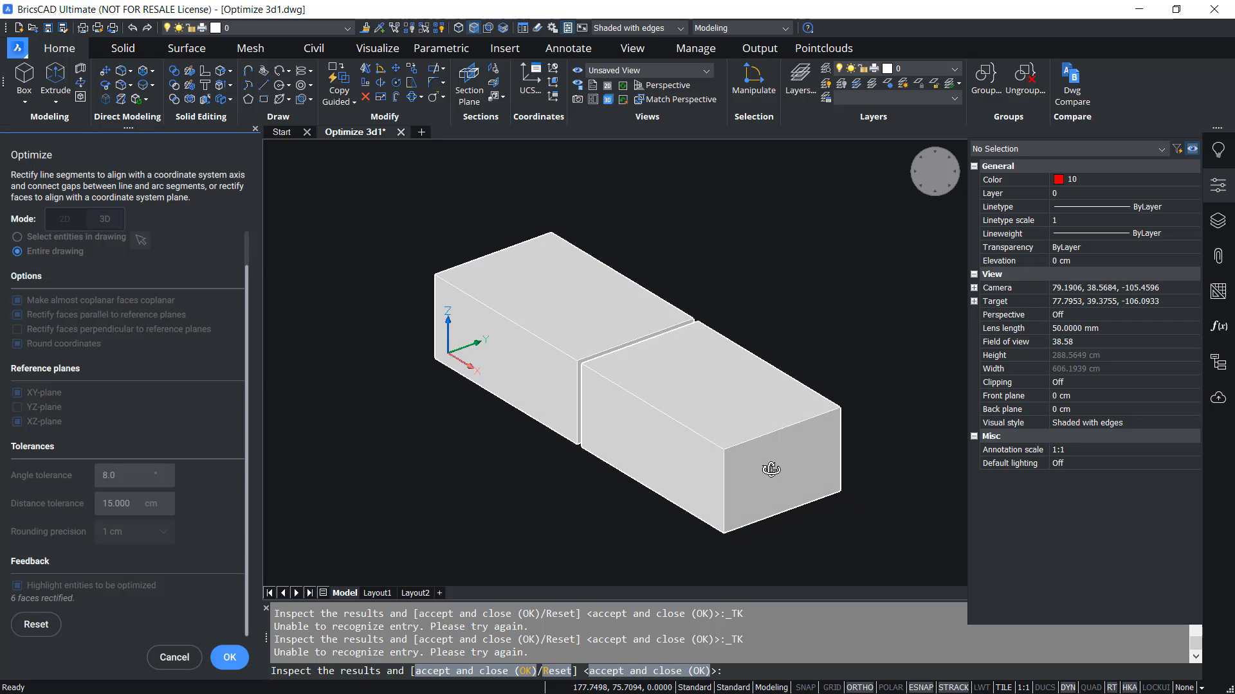
pyautogui.click(229, 658)
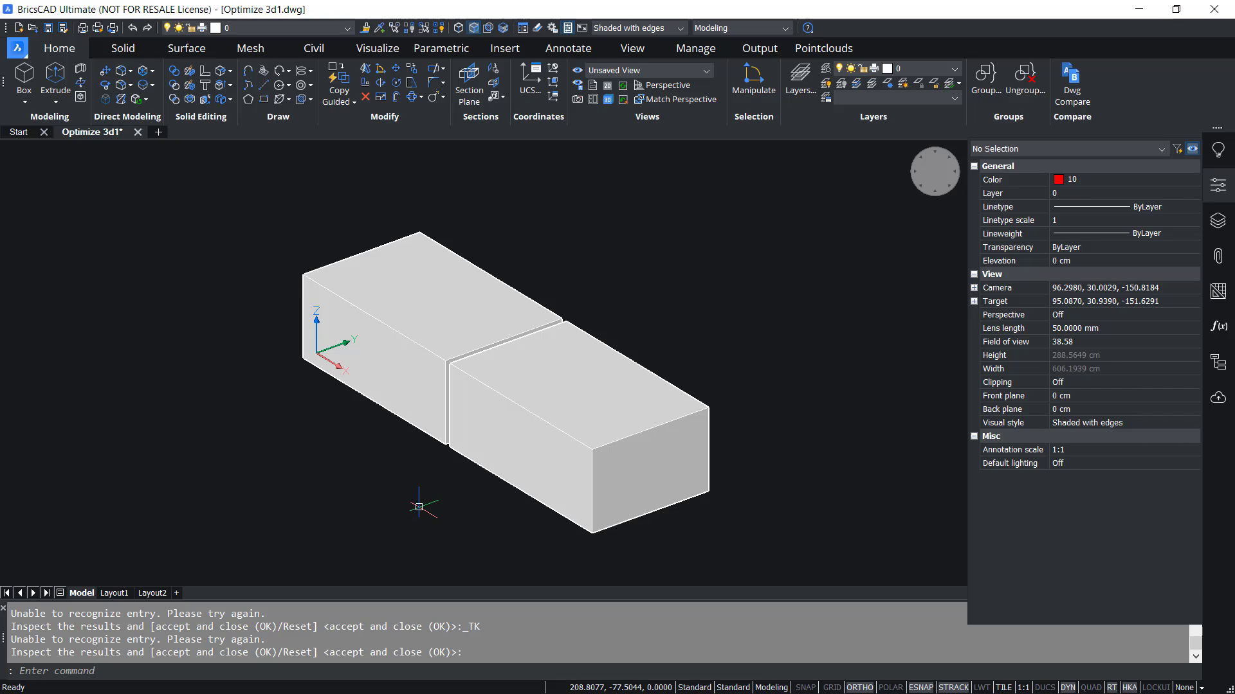
pyautogui.press('Escape')
pyautogui.press('Escape')
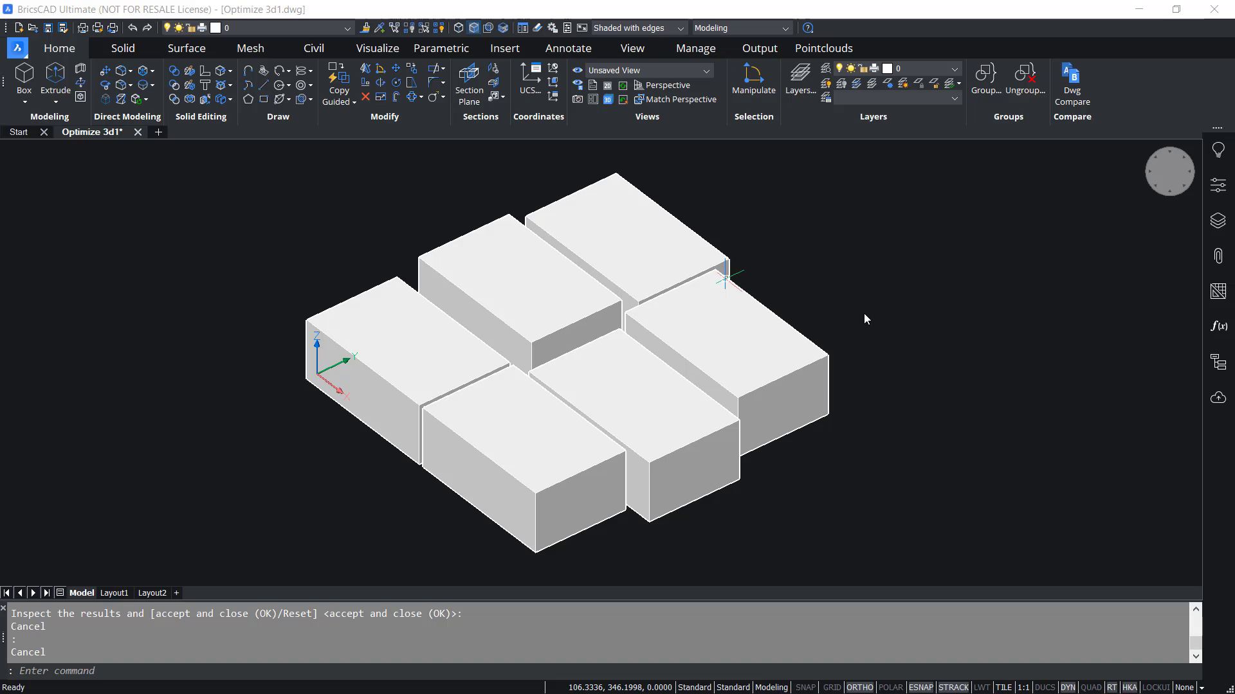
pyautogui.keyDown('shift'); pyautogui.moveTo(743, 264); pyautogui.dragTo(769, 267, button='middle'); pyautogui.keyUp('shift')
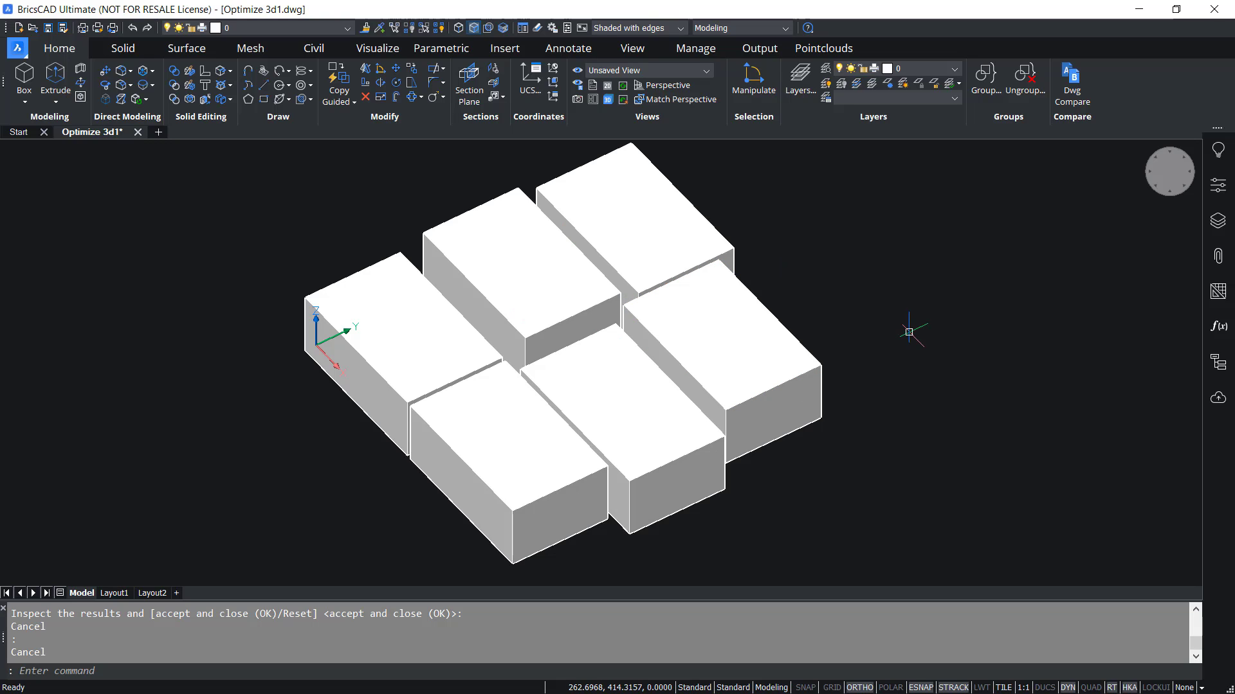
# Run OPTIMIZE and enable perpendicular-face rectification plus the YZ-plane reference.
pyautogui.write('OPTIMIZE')
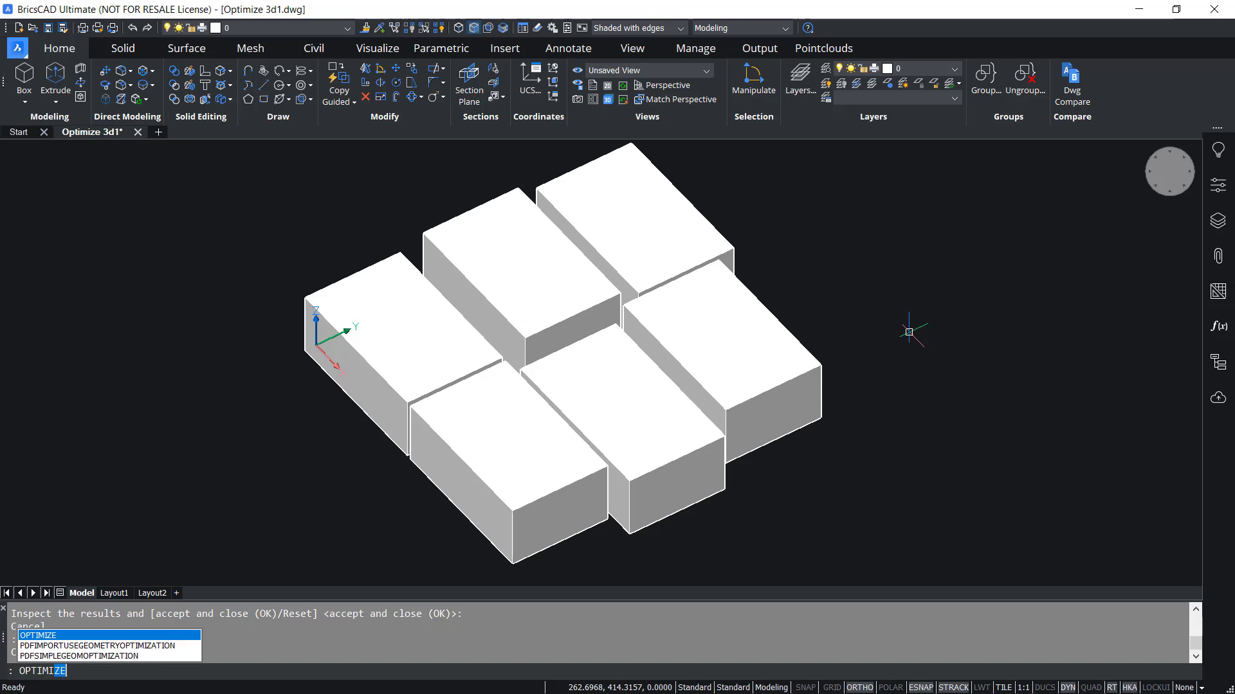
pyautogui.press('Return')
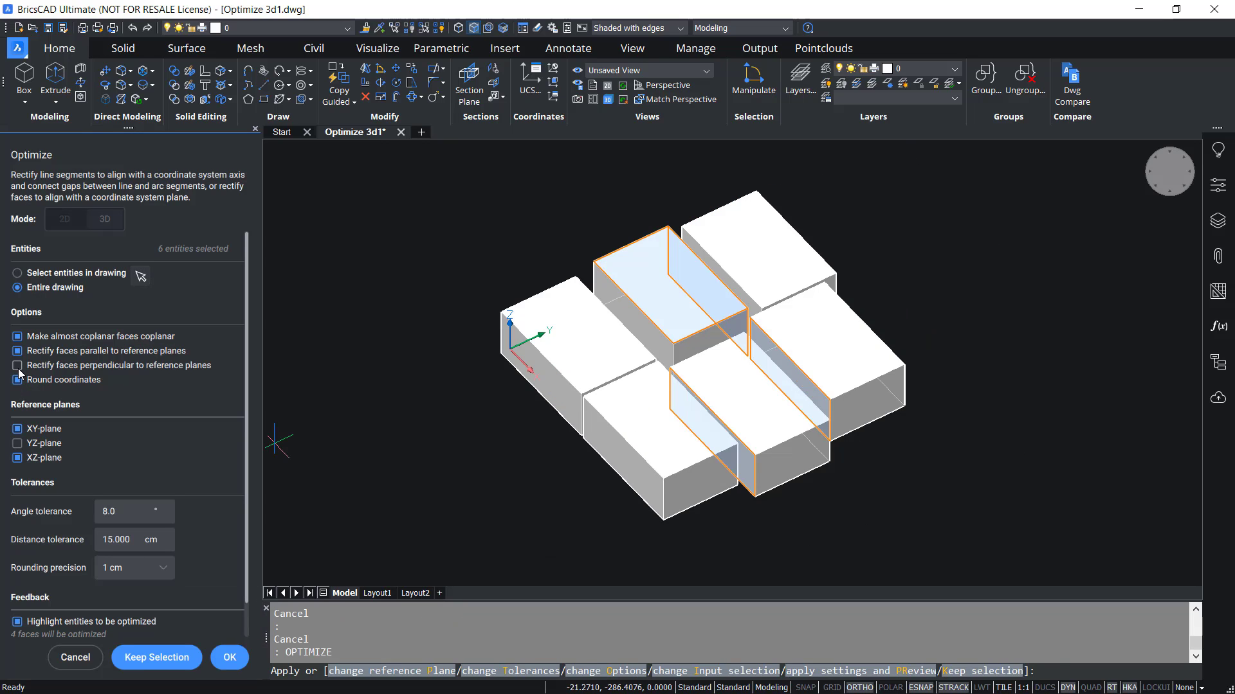
pyautogui.click(18, 366)
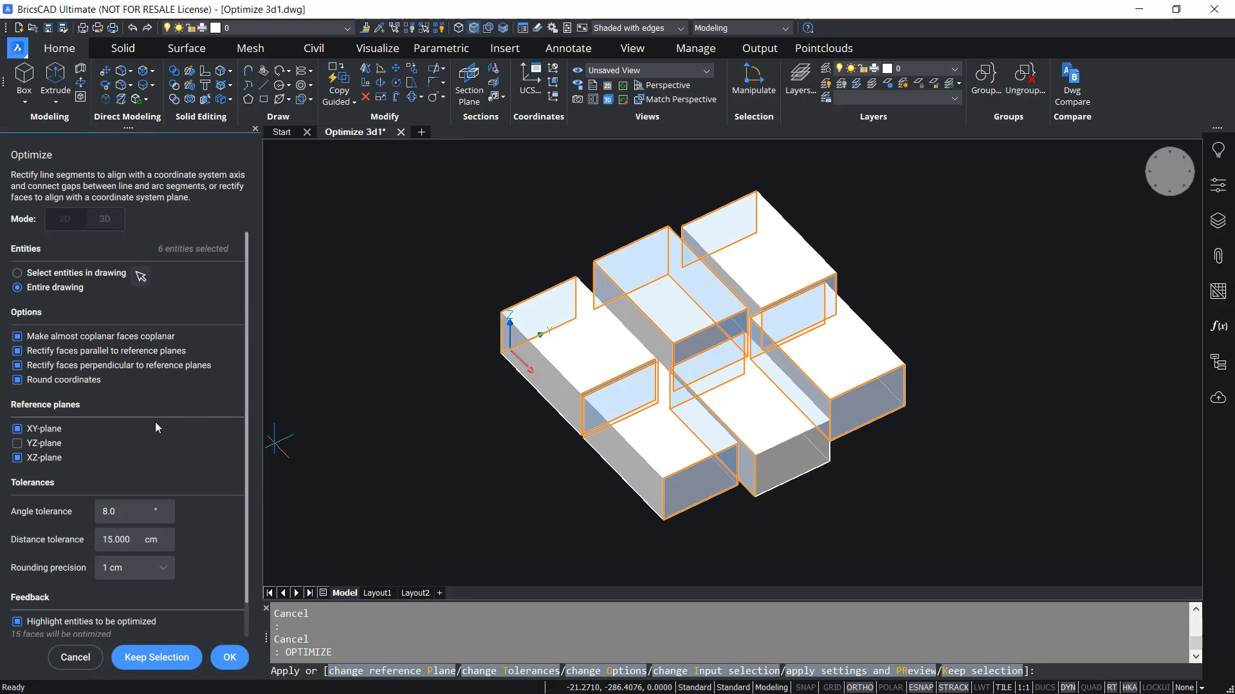
pyautogui.click(28, 443)
# Set distance tolerance to 25 and preview the 23-face rectification merging the boxes.
pyautogui.click(135, 540)
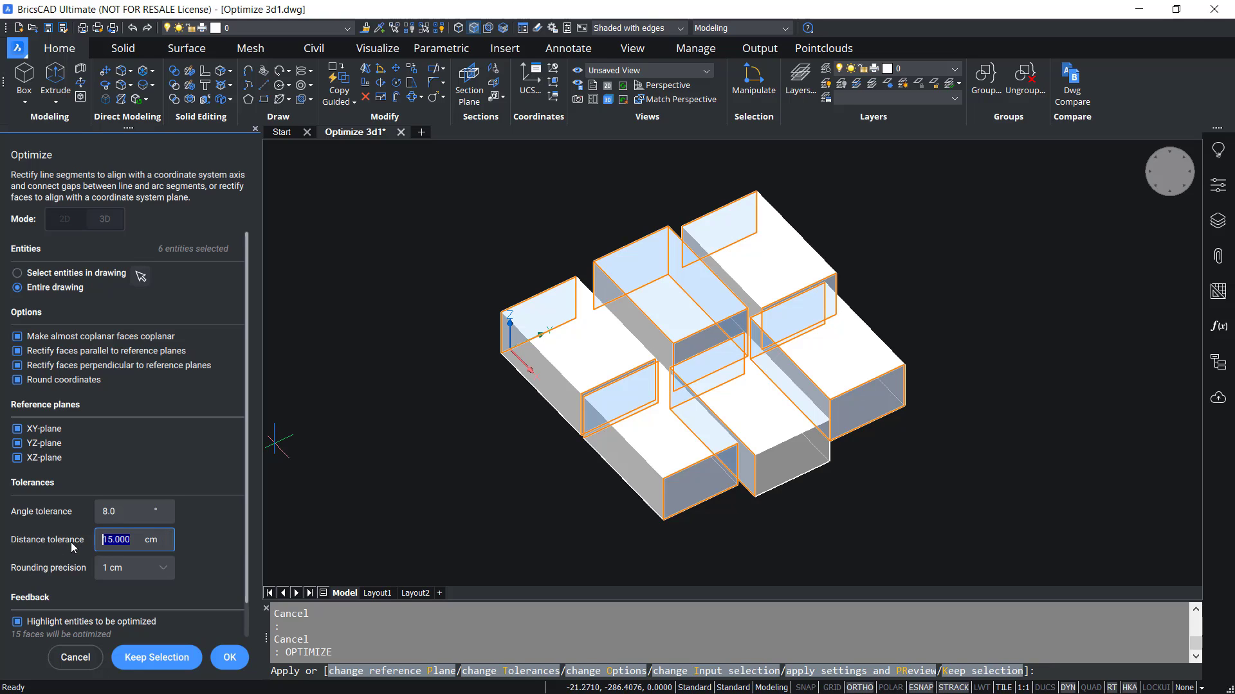
pyautogui.write('25')
pyautogui.scroll(-1, 213, 570)
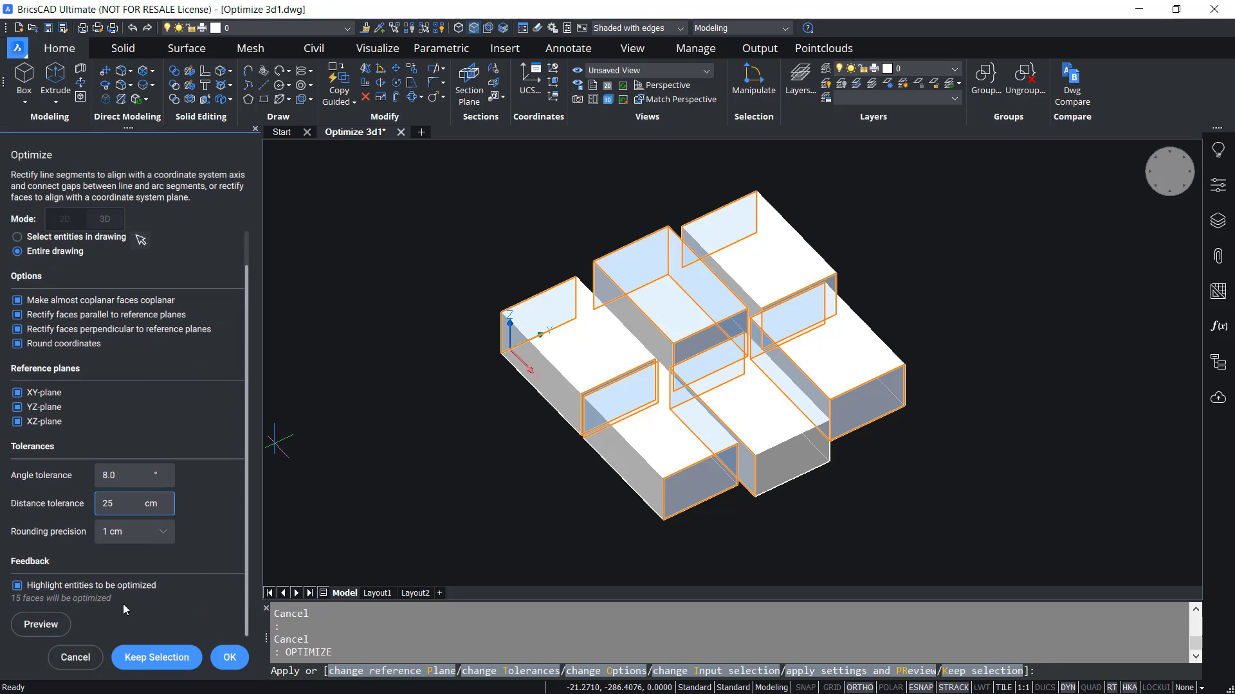
pyautogui.click(41, 625)
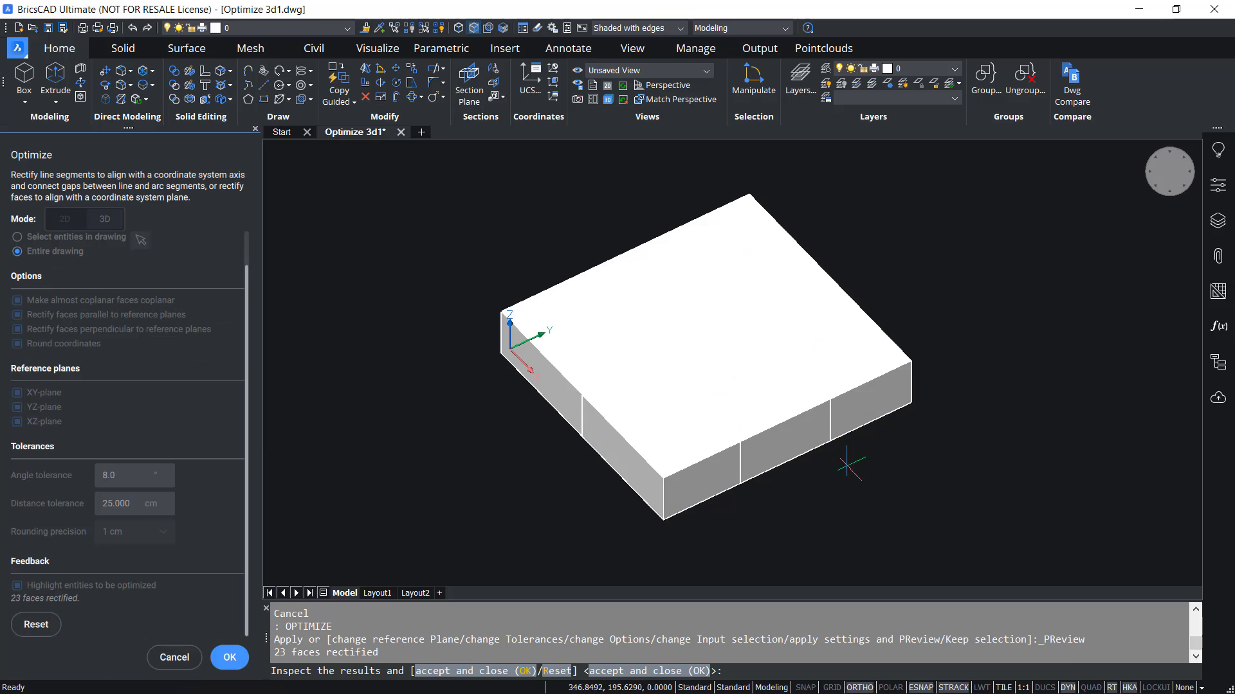
# Inspect the merged slab from two angles, then reset the 25 cm preview.
pyautogui.keyDown('shift'); pyautogui.moveTo(762, 389); pyautogui.dragTo(785, 345, button='middle'); pyautogui.keyUp('shift')
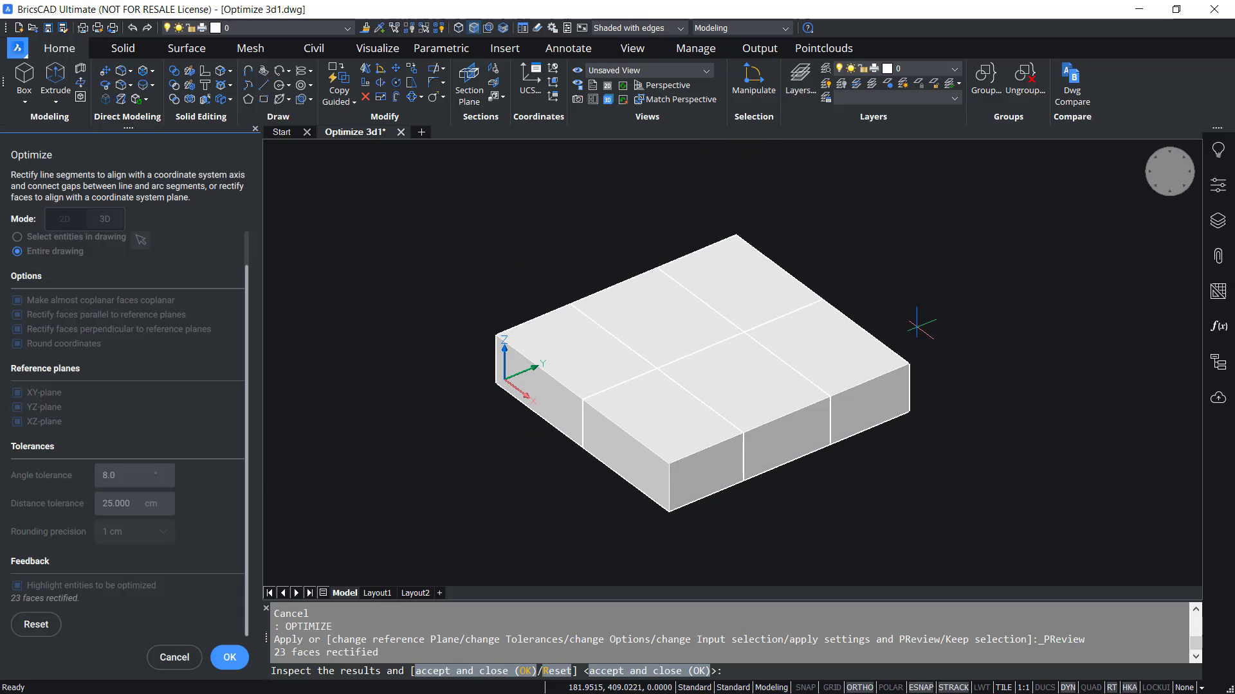
pyautogui.keyDown('shift'); pyautogui.moveTo(744, 422); pyautogui.dragTo(868, 261, button='middle'); pyautogui.keyUp('shift')
pyautogui.click(36, 624)
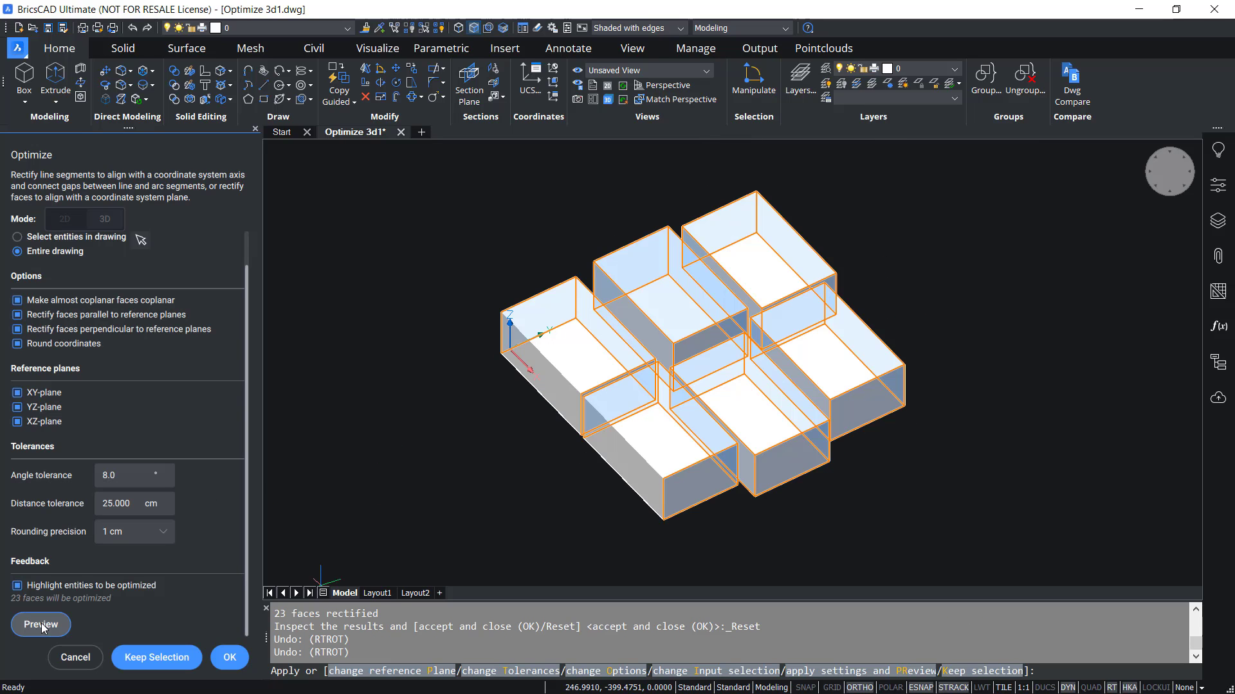
# Switch Optimize input to drawing entities and pick the two right-hand boxes.
pyautogui.click(40, 625)
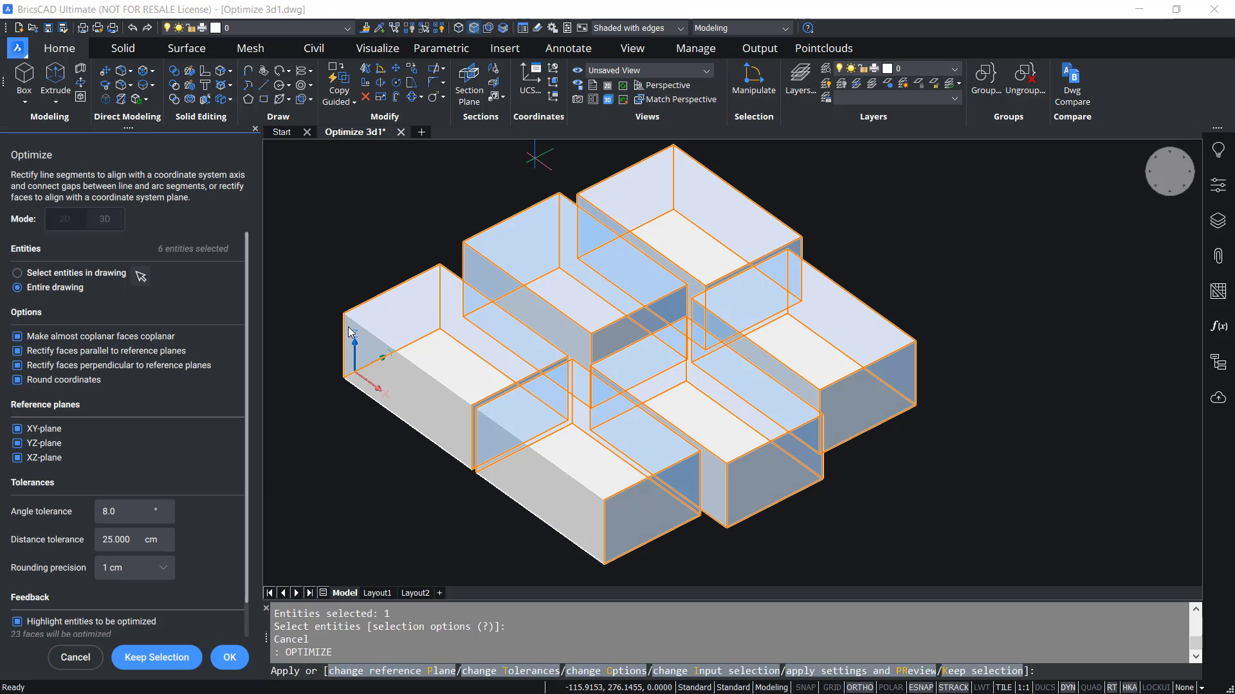
pyautogui.scroll(2, 829, 431)
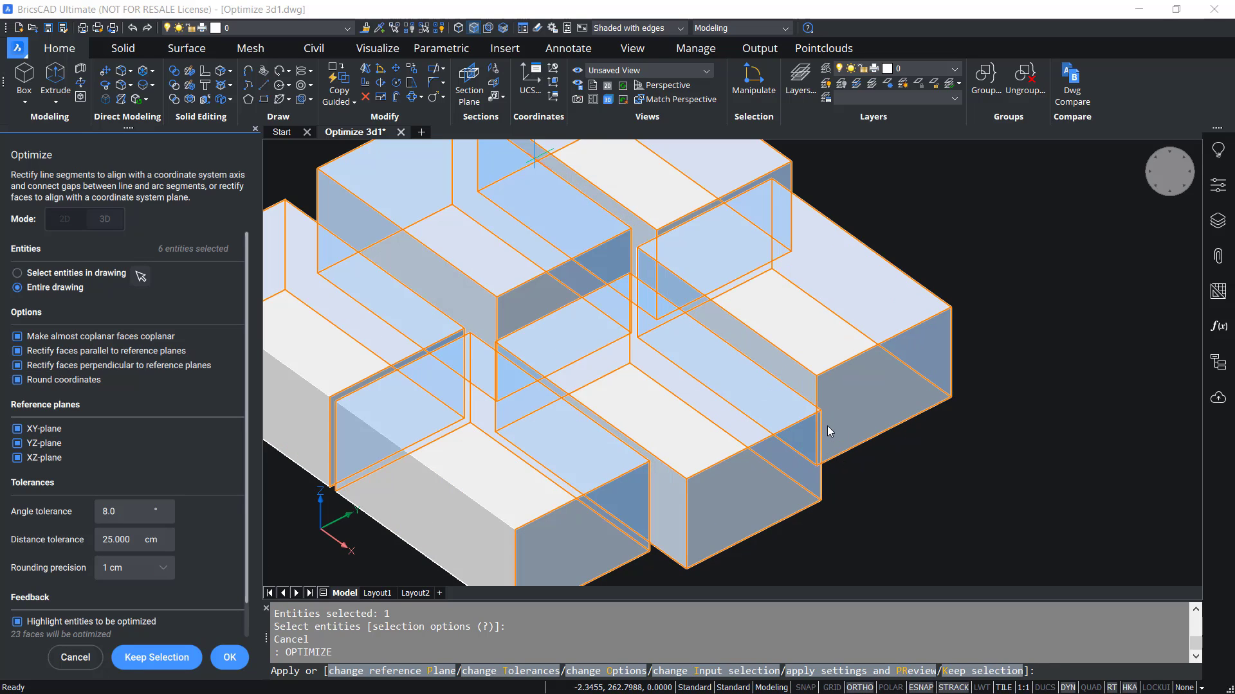
pyautogui.scroll(-1, 772, 365)
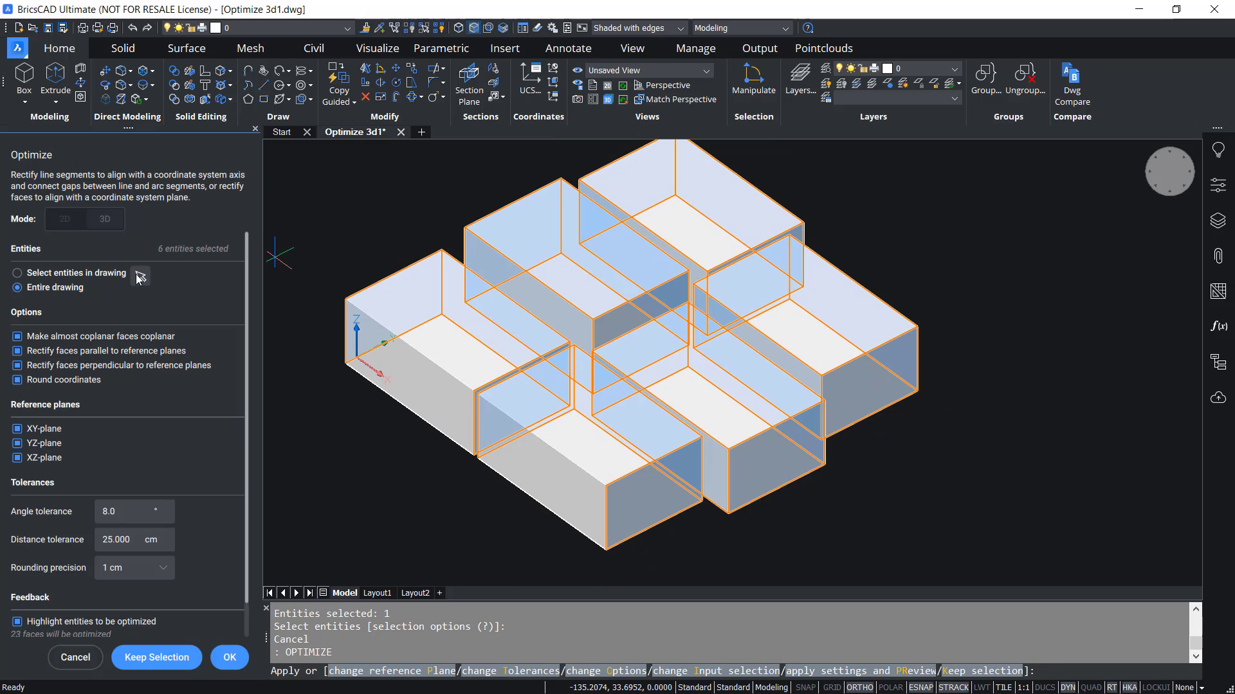
pyautogui.click(138, 277)
pyautogui.click(746, 407)
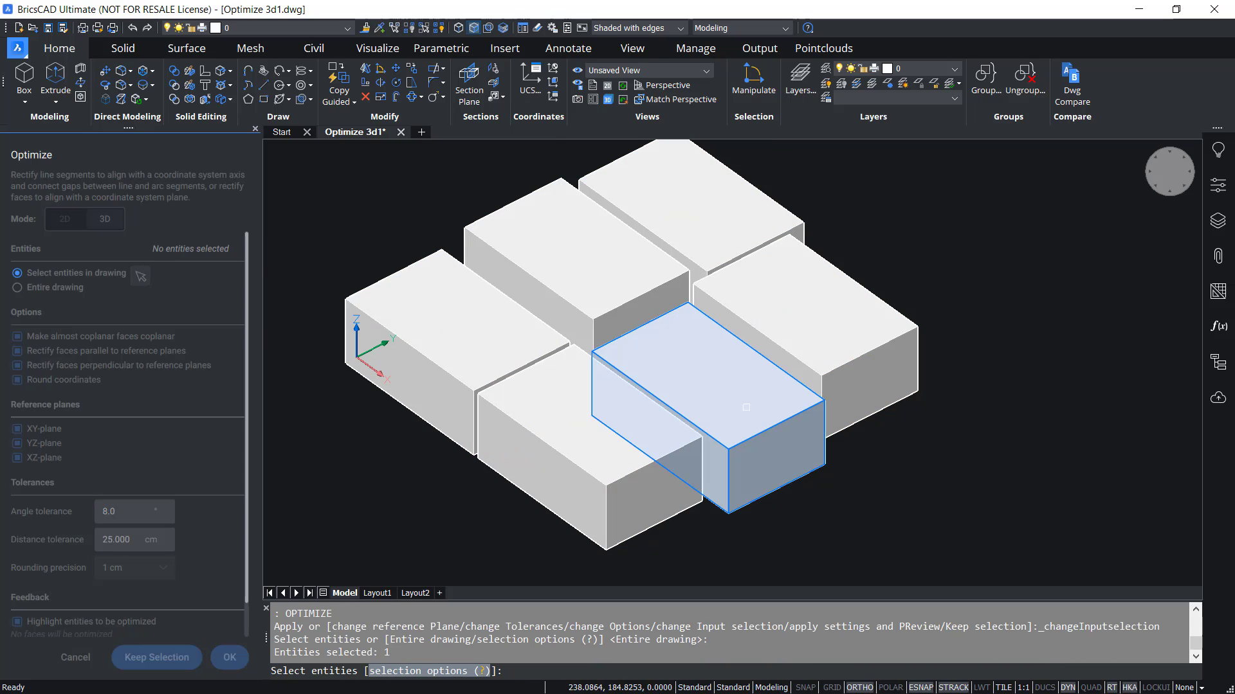
pyautogui.click(780, 362)
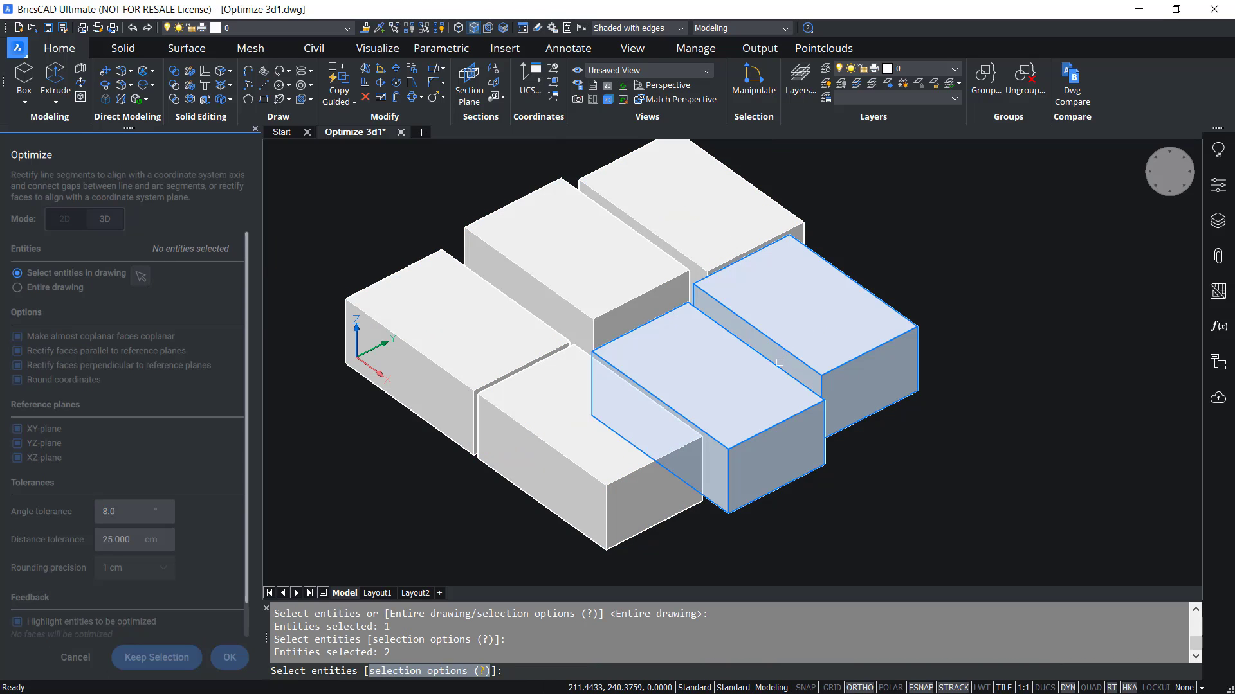
pyautogui.press('Return')
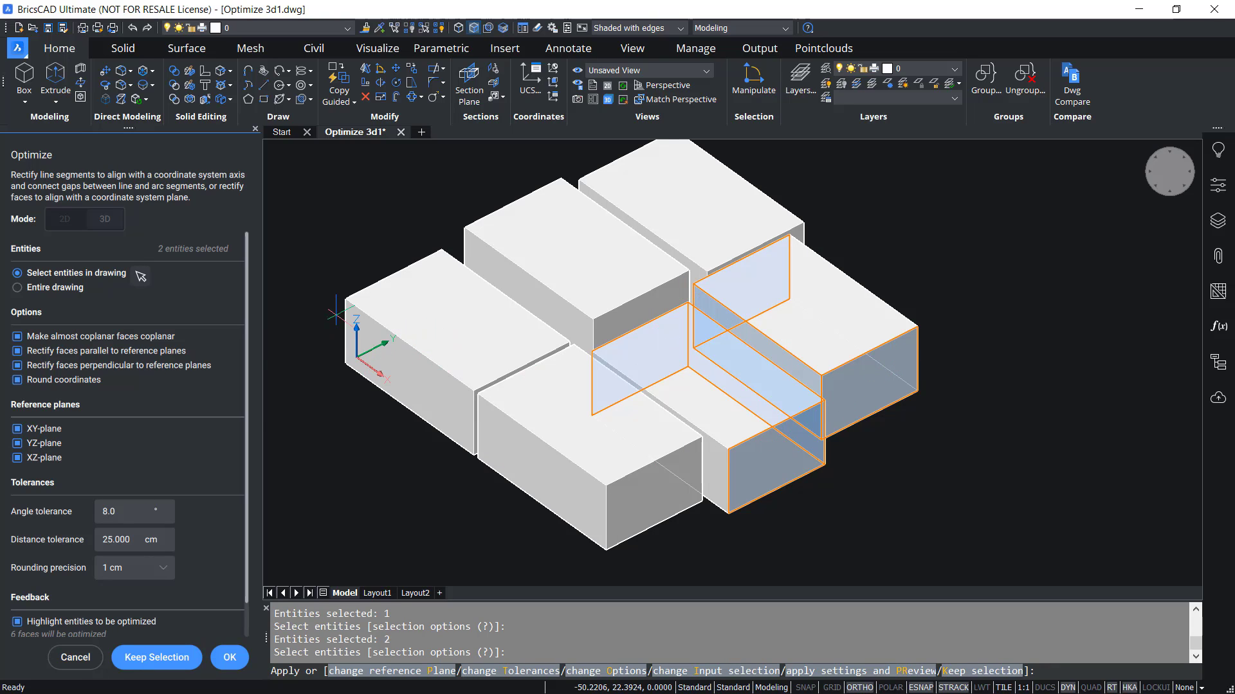
# Drop the XY-plane and perpendicular rectification, preview the resulting 4-face rectification, then reset it.
pyautogui.click(17, 430)
pyautogui.click(17, 366)
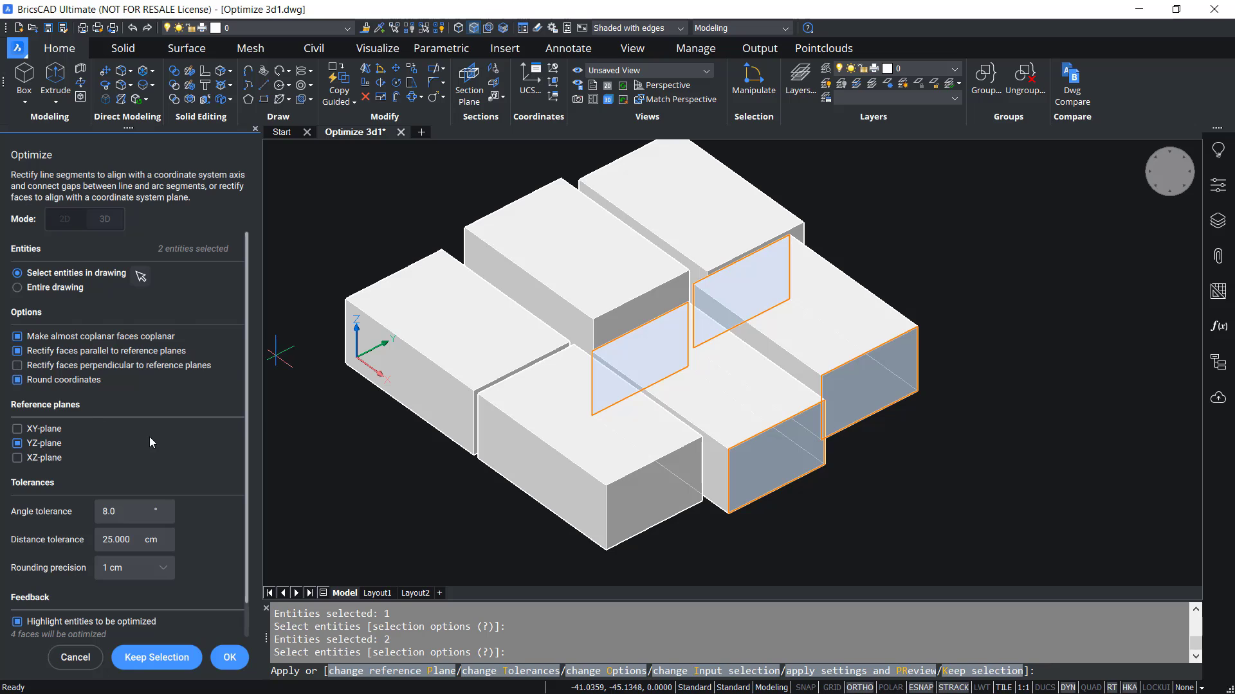
pyautogui.scroll(-1, 149, 442)
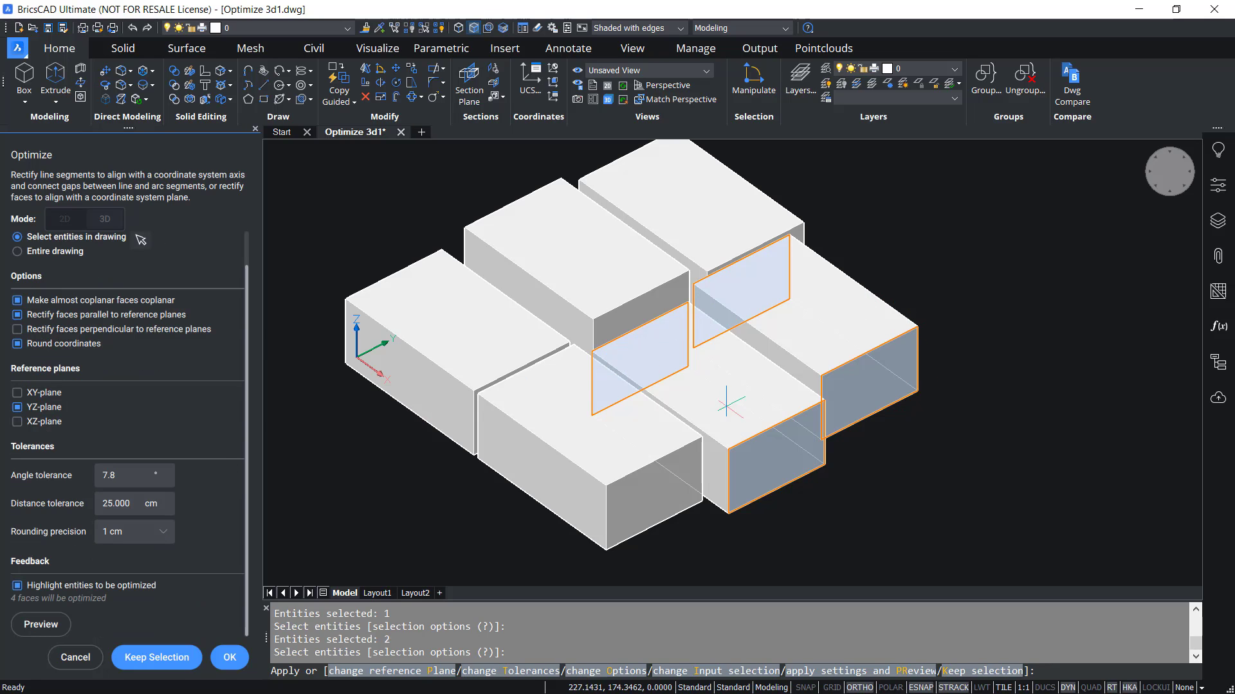
pyautogui.click(40, 625)
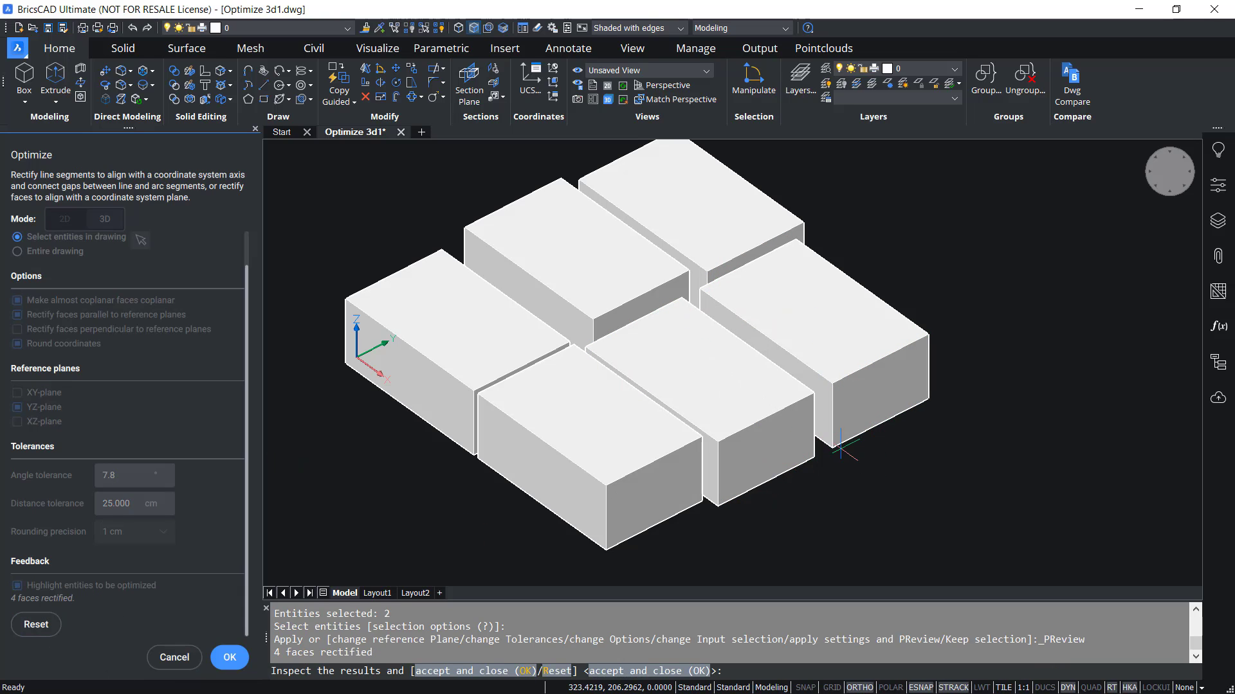
pyautogui.click(37, 625)
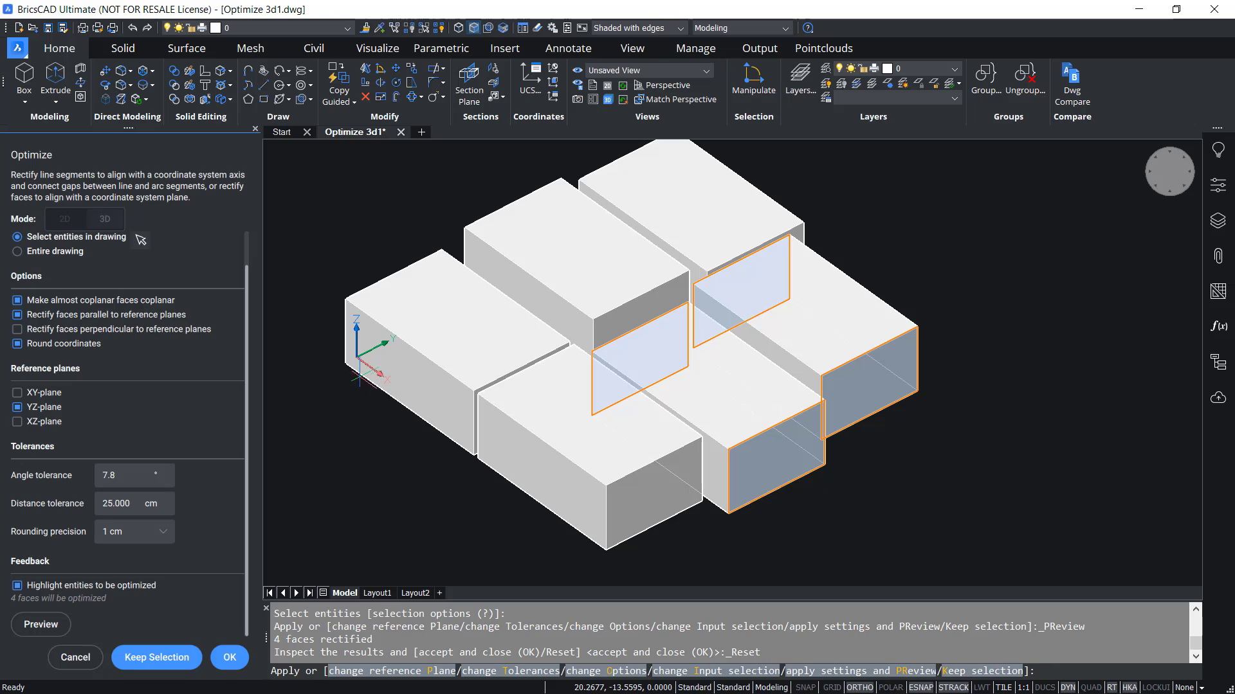
# Add the XZ-plane as a reference, preview the 6-face rectification, and accept it.
pyautogui.click(18, 422)
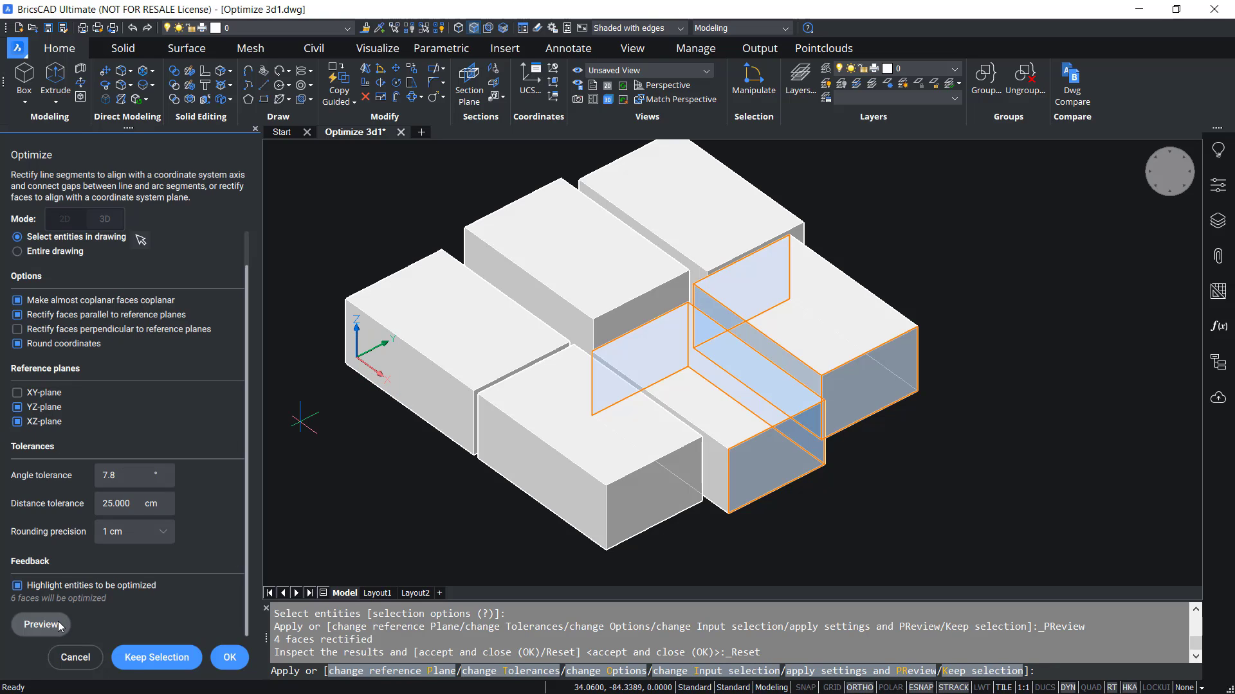
pyautogui.click(57, 621)
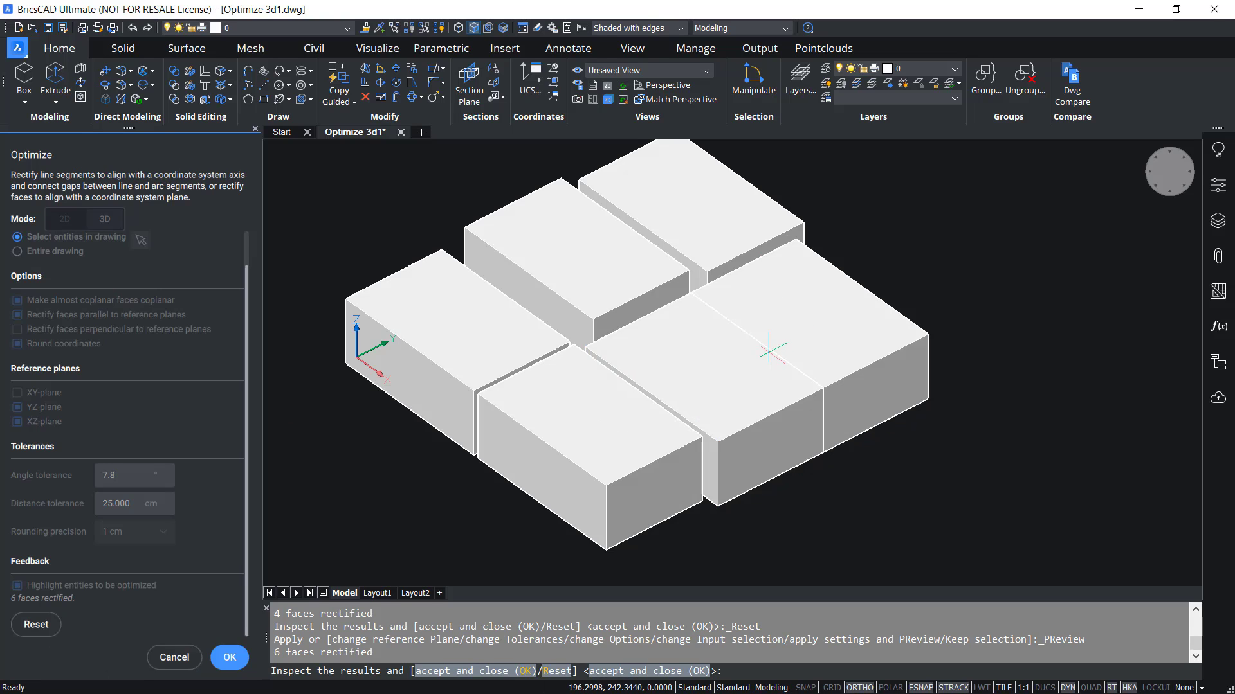
pyautogui.click(229, 657)
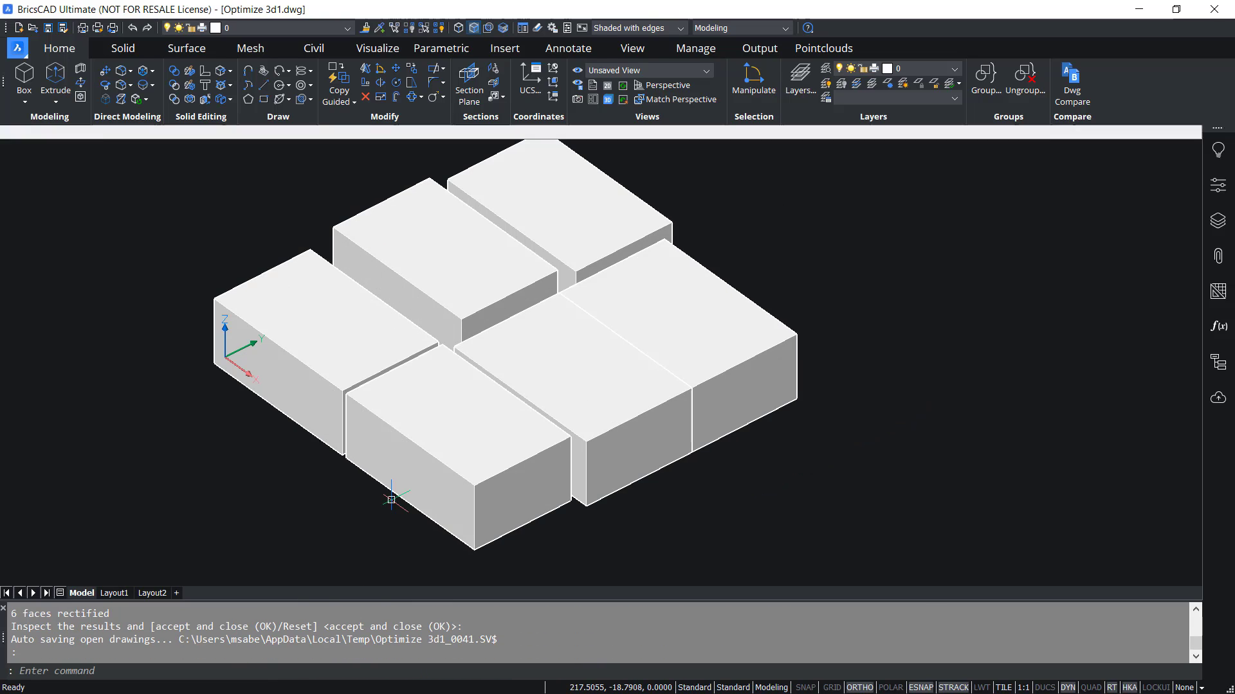